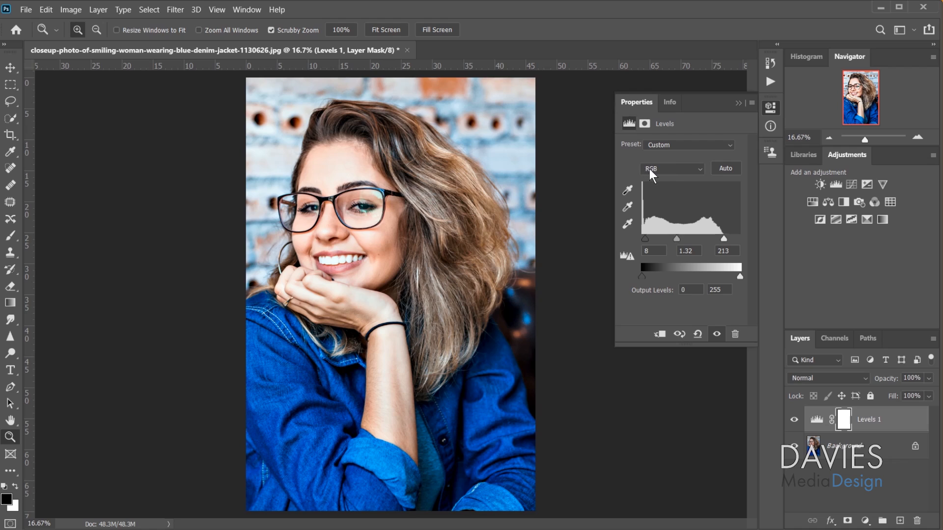
- Set the Levels adjustment's red channel inputs to 5 for shadows, 0.87 for midtones and 248 for highlights, and compare before and after
left_click(677, 169)
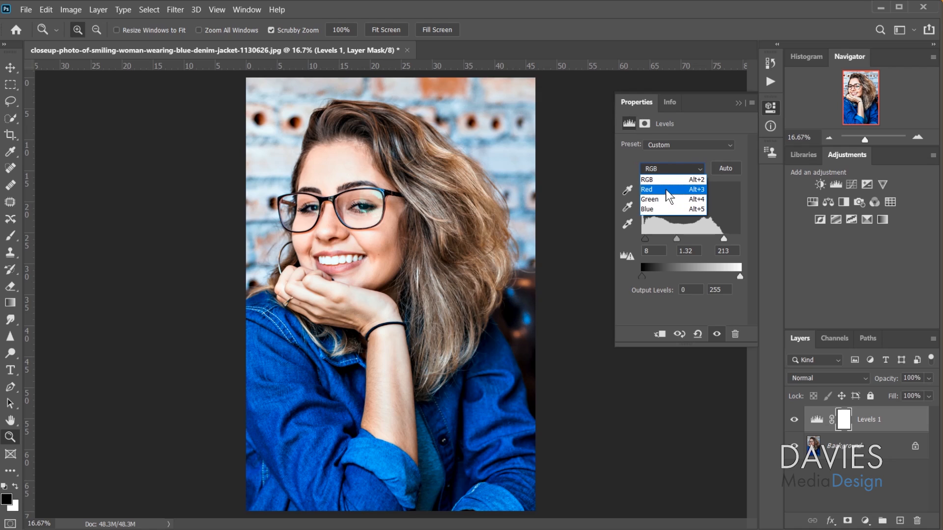
left_click(664, 190)
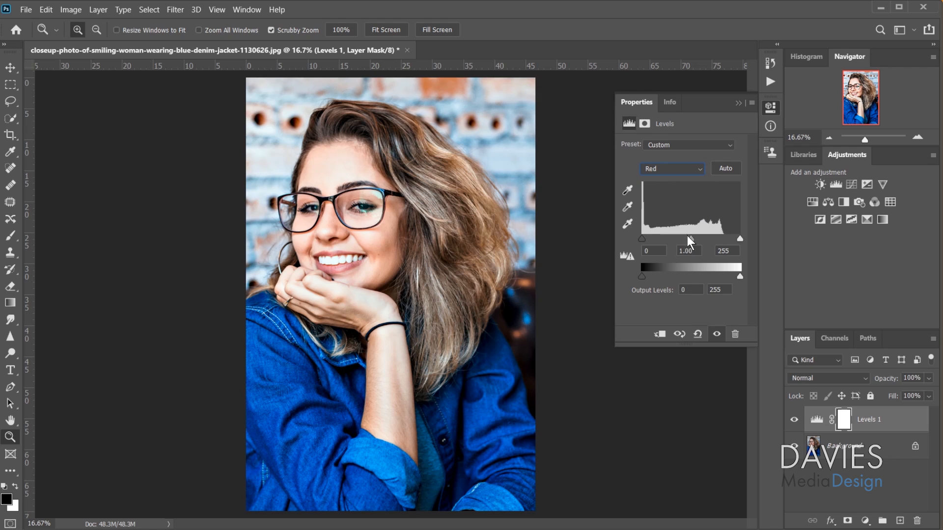
mouse_move(740, 239)
left_mouse_down()
mouse_move(729, 240)
mouse_move(751, 246)
mouse_move(647, 240)
left_mouse_up()
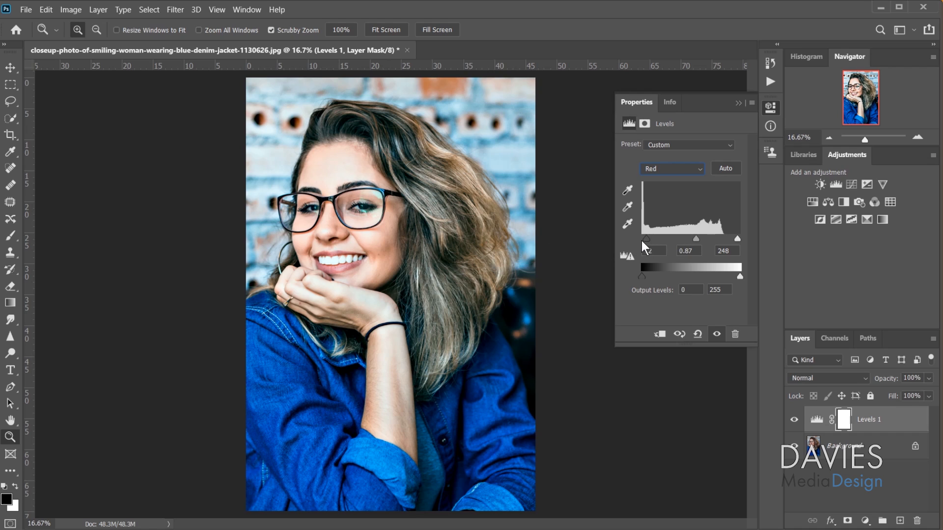
left_click_drag(647, 239, 644, 235)
left_click(718, 334)
left_click(718, 334)
- Set the green channel's input shadows to 8 and midtones to 0.96 in the Levels adjustment, and compare before and after
left_click(675, 171)
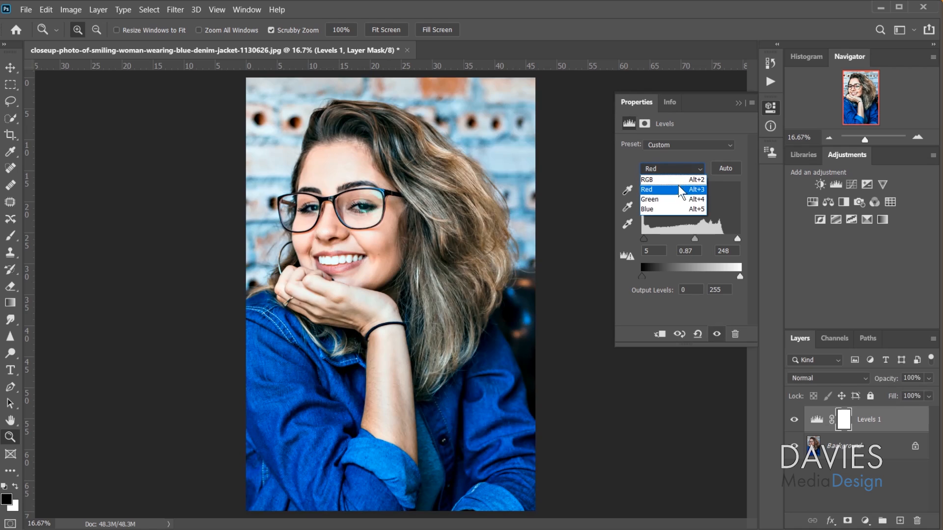
left_click(681, 199)
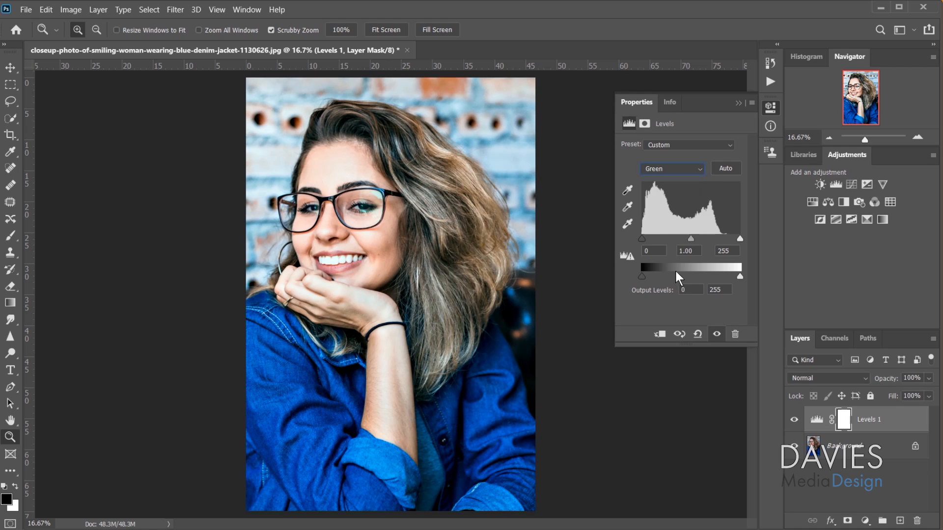
mouse_move(739, 239)
left_mouse_down()
mouse_move(728, 241)
mouse_move(751, 240)
mouse_move(718, 240)
mouse_move(741, 241)
left_mouse_up()
left_click_drag(681, 240, 692, 238)
left_click_drag(643, 237, 645, 239)
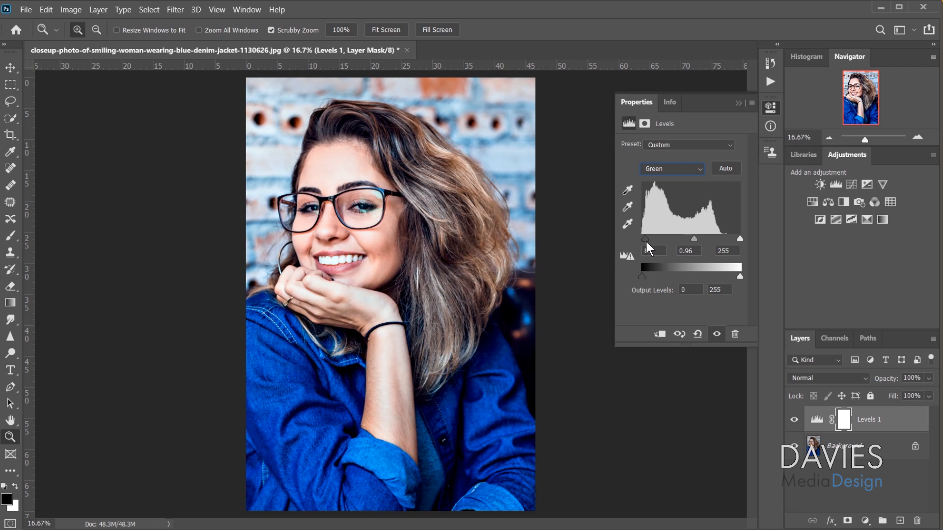
left_click(717, 334)
left_click(717, 334)
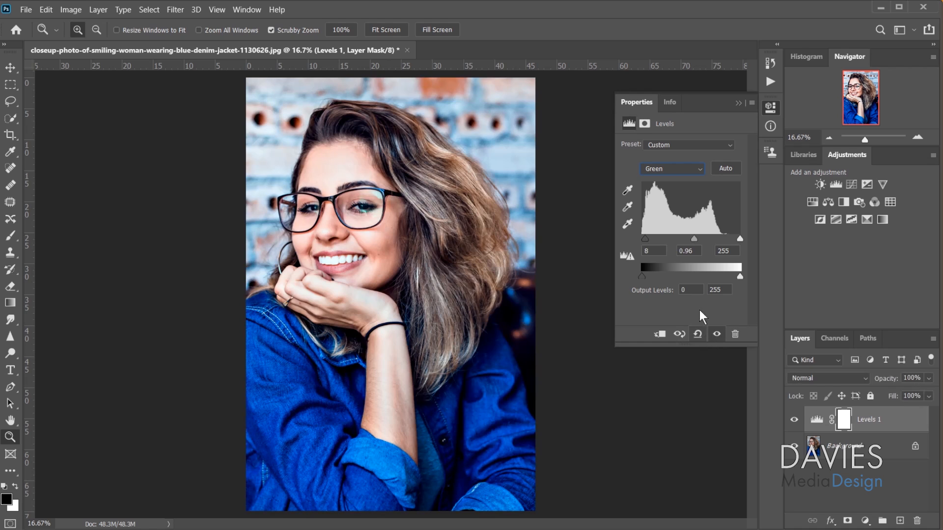
- Set the blue channel's midtone input to 0.89 in the Levels adjustment, and compare before and after
left_click(664, 168)
left_click(668, 208)
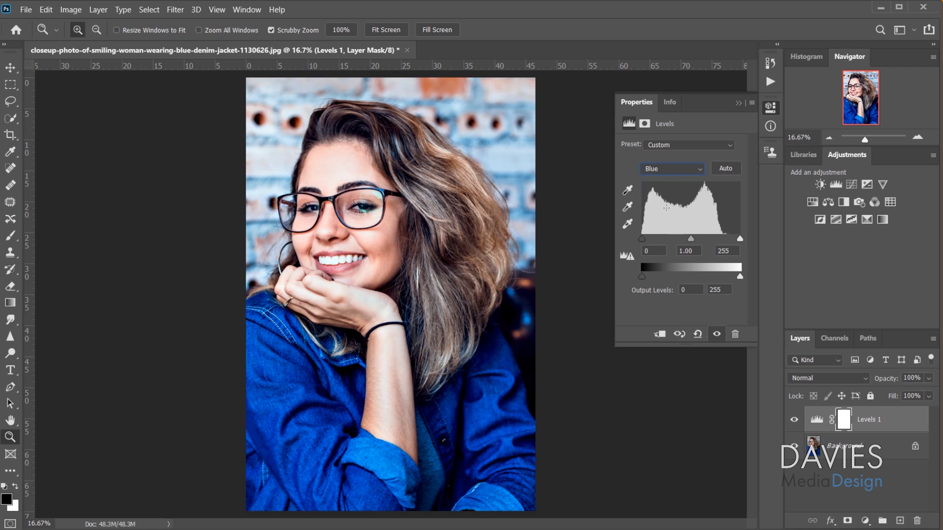
left_click_drag(739, 238, 696, 238)
left_click(717, 335)
left_click(717, 335)
- Raise the RGB output black level to 23 and compare before and after, finishing with the properties collapsed and the Background layer selected
left_click(659, 168)
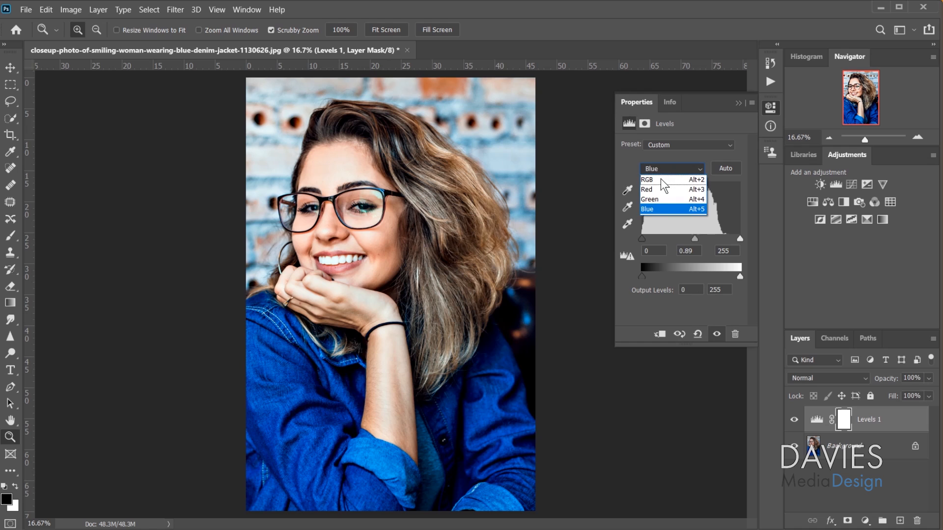
left_click(661, 180)
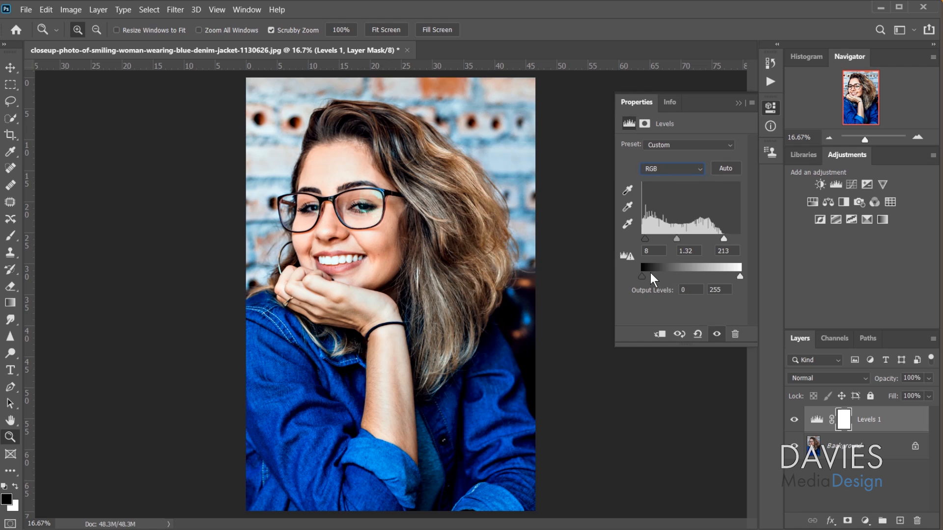
mouse_move(640, 277)
left_mouse_down()
mouse_move(656, 278)
mouse_move(640, 270)
mouse_move(651, 271)
left_mouse_up()
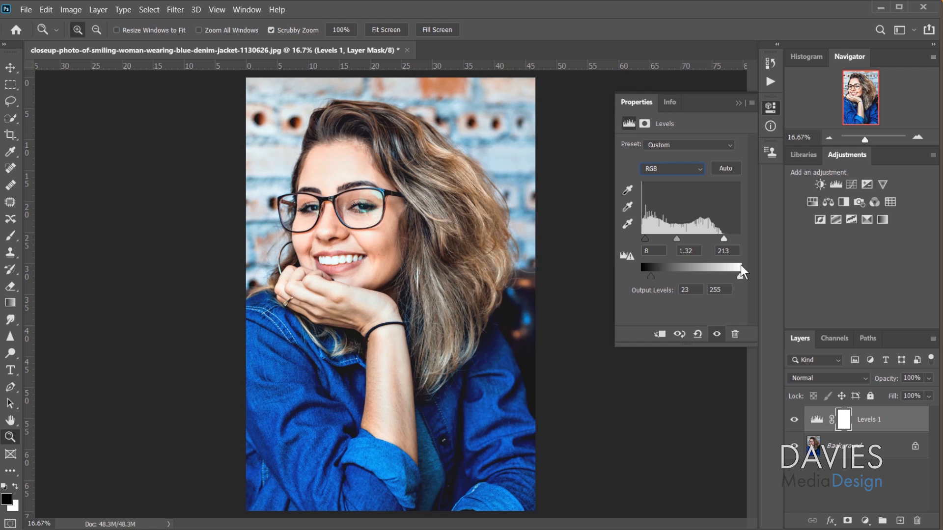
left_click_drag(736, 278, 759, 272)
left_click(717, 334)
left_click(716, 334)
left_click(738, 103)
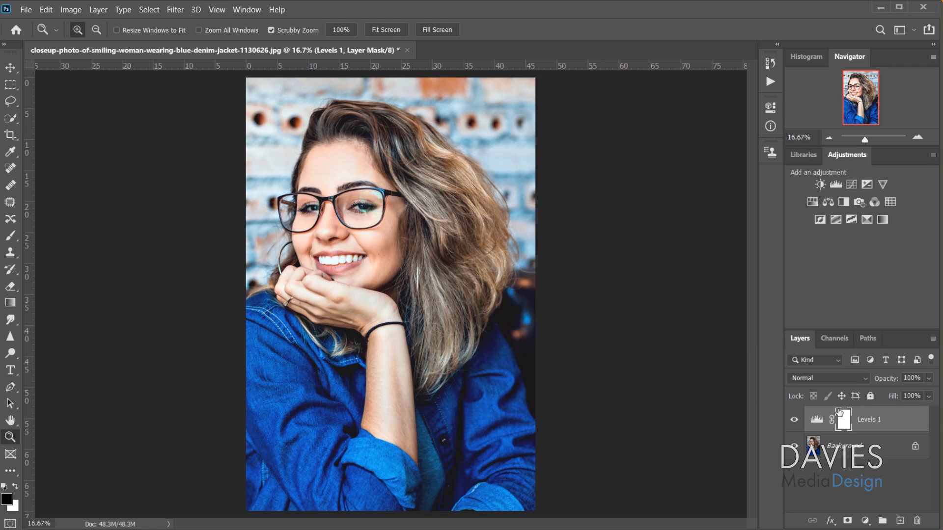
left_click(837, 448)
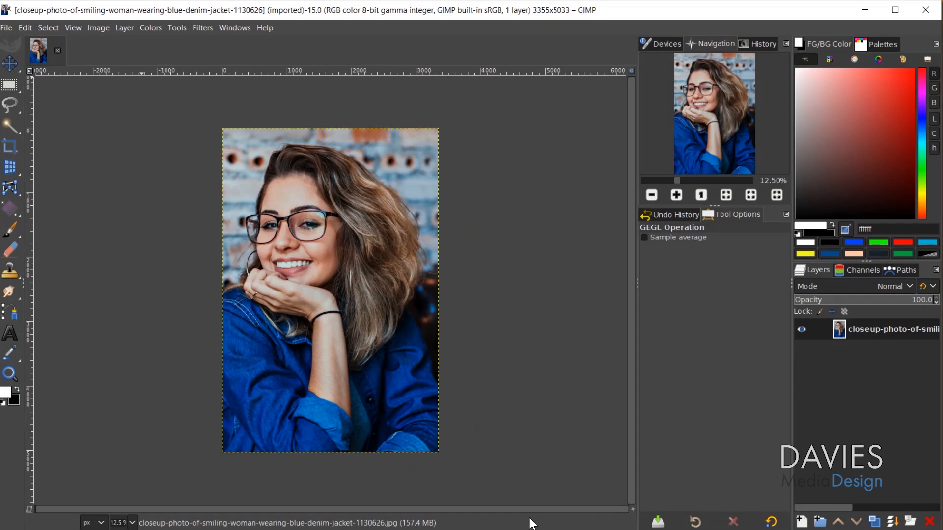
- Open Levels for the portrait in GIMP and set the Value channel inputs to 6, 1.10 and 219, previewing the effect
left_click(155, 25)
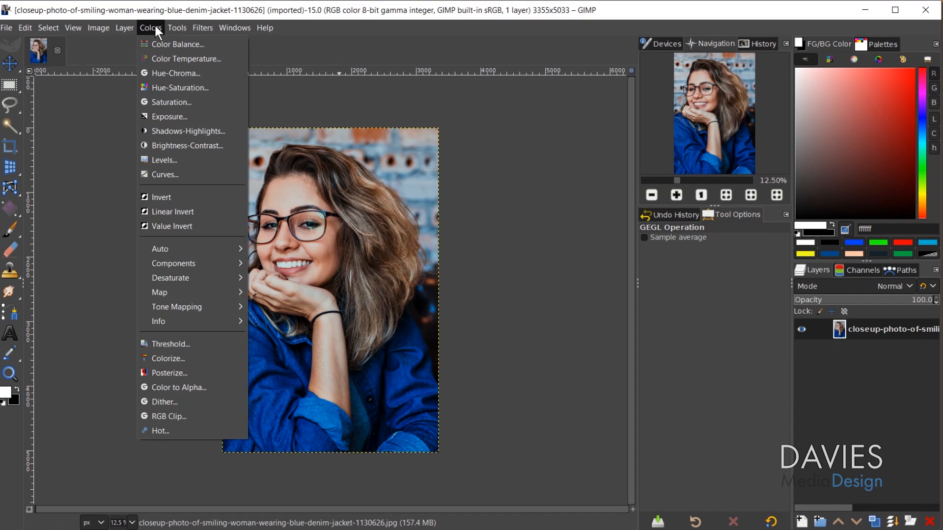
left_click(169, 159)
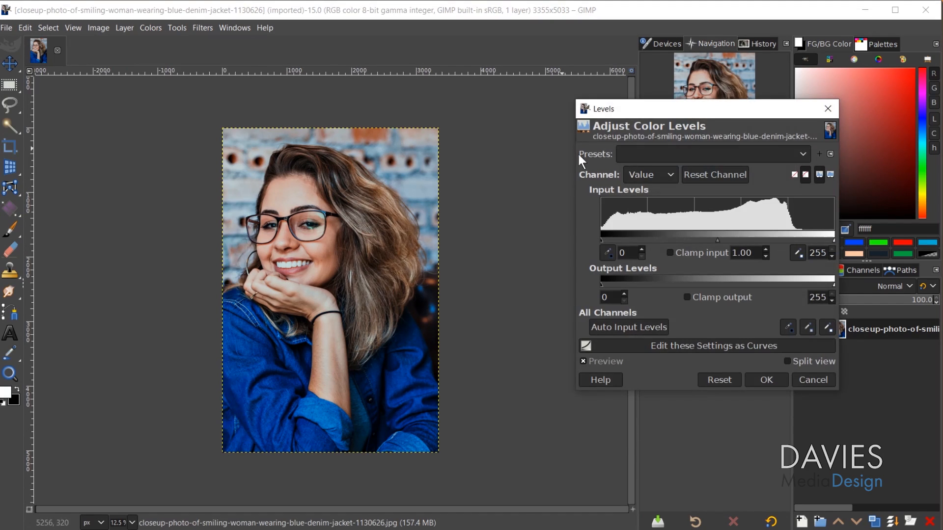
left_click_drag(673, 104, 597, 90)
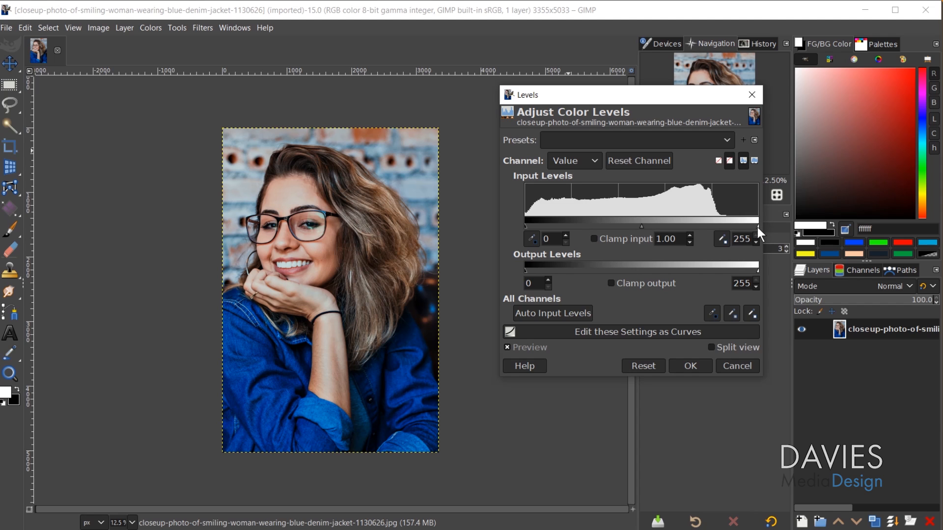
left_click_drag(758, 228, 721, 225)
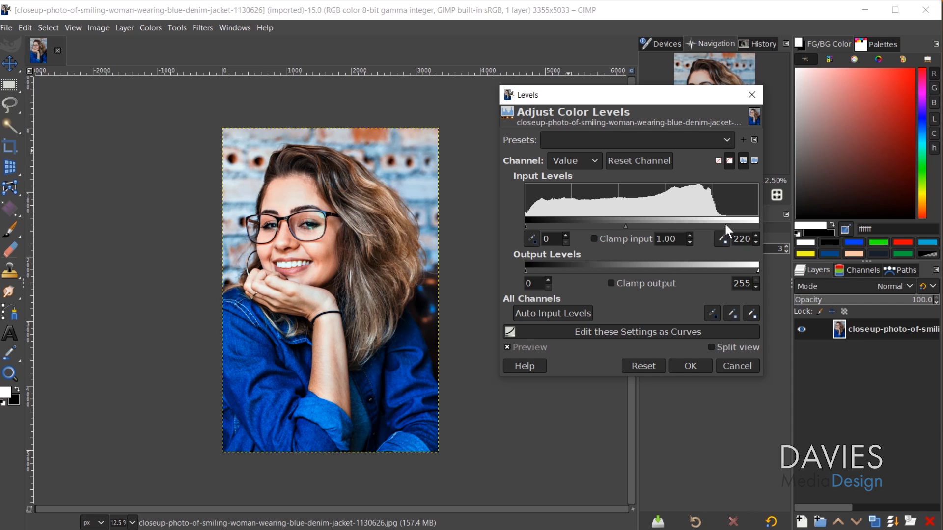
mouse_move(624, 226)
left_mouse_down()
mouse_move(632, 227)
mouse_move(621, 229)
left_mouse_up()
left_click_drag(524, 226, 528, 226)
left_click(537, 347)
left_click(538, 347)
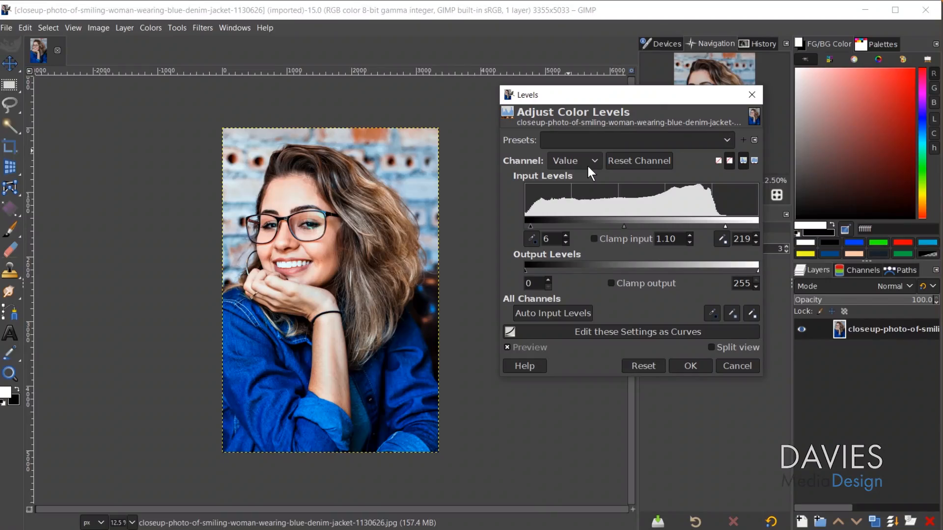
- Set the red channel's input levels to 4, 0.94 and 247, and compare before and after with preview and split view
left_click(588, 161)
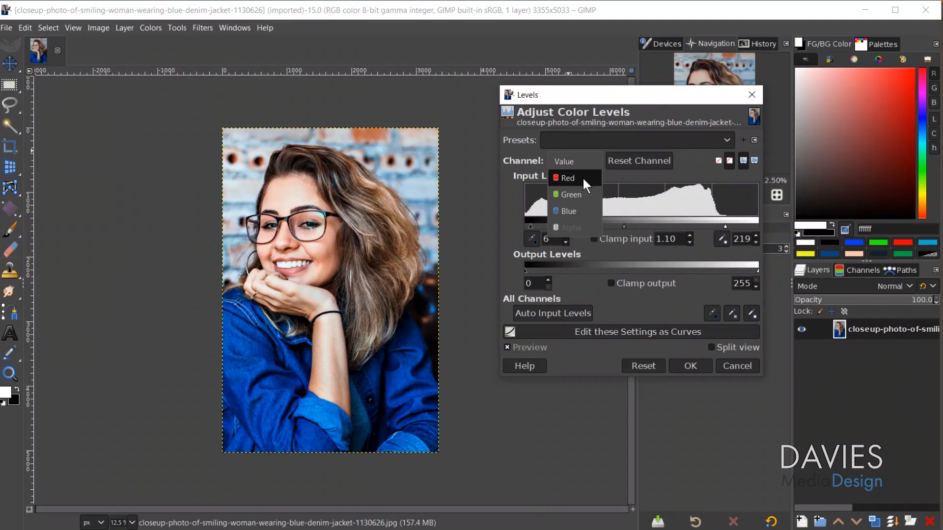
left_click(584, 179)
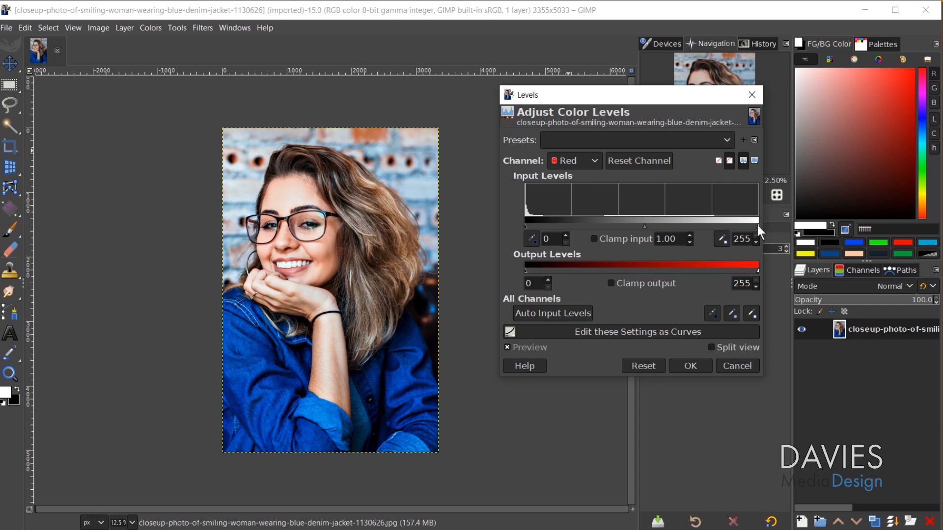
left_click_drag(757, 225, 748, 224)
left_click_drag(745, 223, 750, 223)
mouse_move(635, 226)
left_mouse_down()
mouse_move(652, 229)
mouse_move(640, 230)
left_mouse_up()
mouse_move(525, 226)
left_mouse_down()
mouse_move(544, 227)
mouse_move(515, 223)
mouse_move(528, 221)
left_mouse_up()
left_click_drag(529, 220, 529, 220)
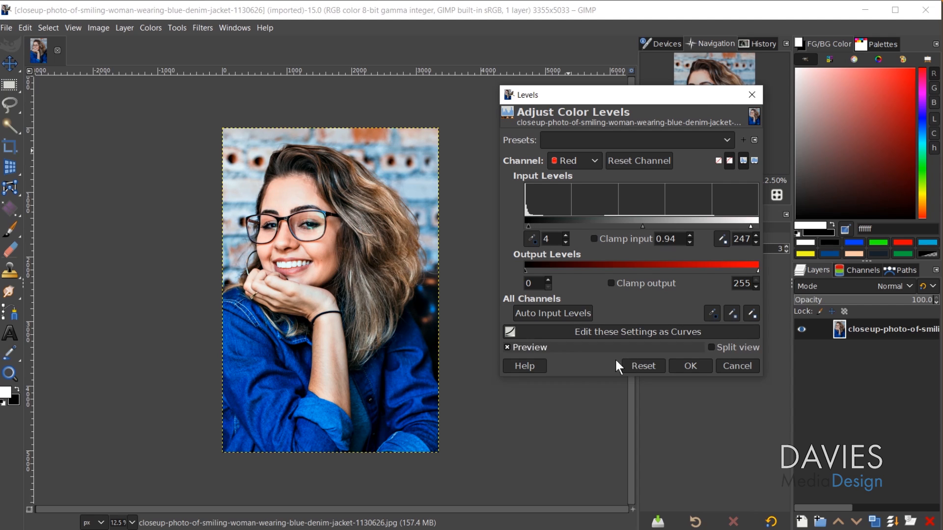
left_click(538, 347)
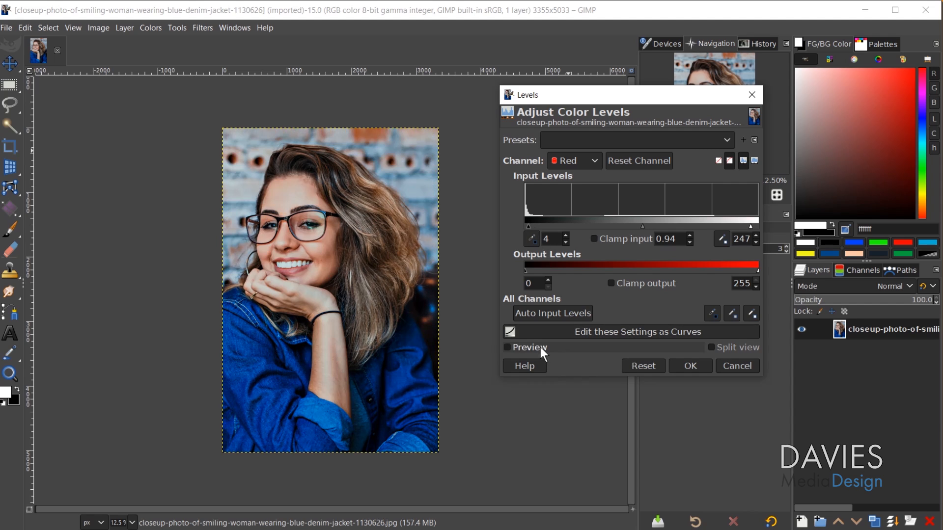
left_click(540, 346)
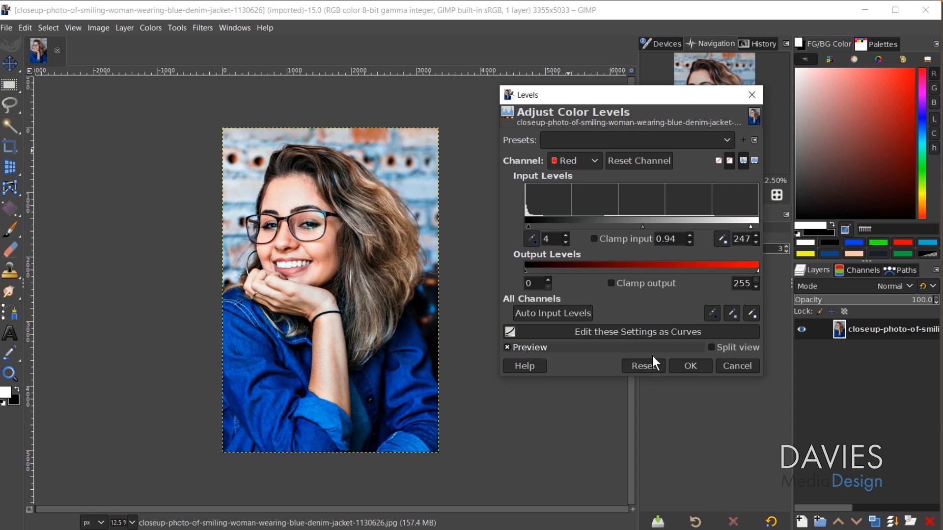
left_click(711, 346)
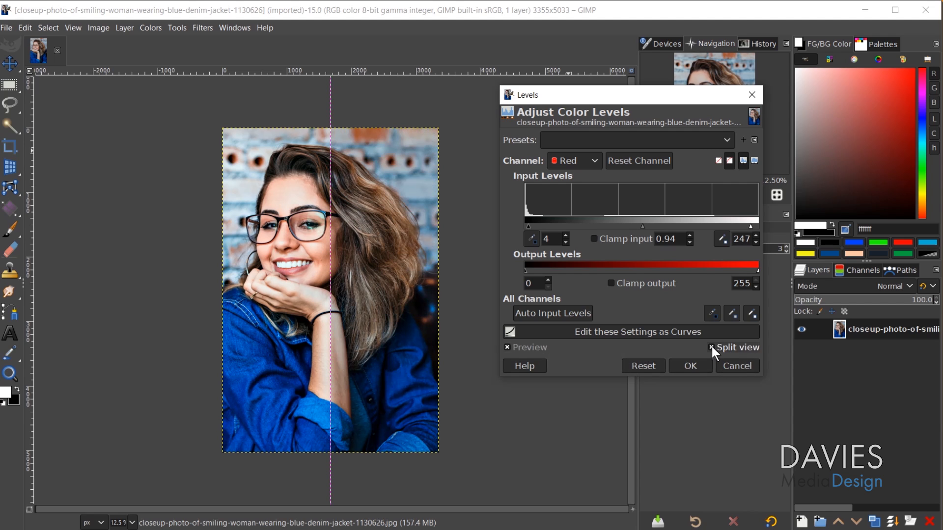
left_click_drag(331, 147, 337, 172)
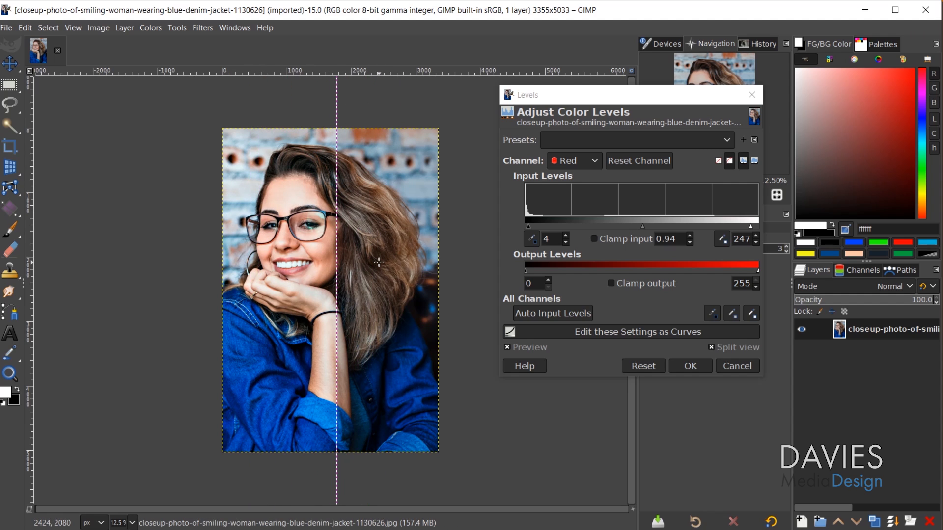
- Turn off split view and set the green channel's black input to 4 and gamma to 0.99, comparing before and after
left_click(573, 158)
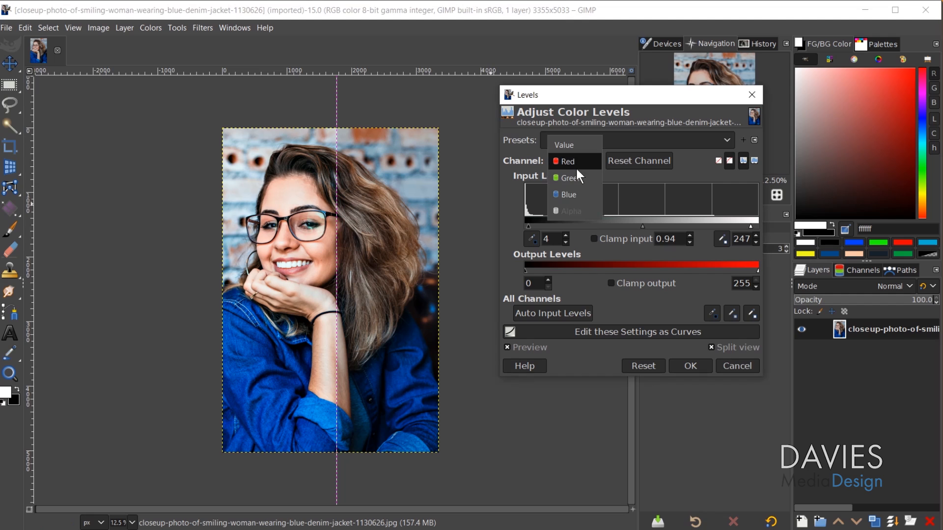
left_click(575, 171)
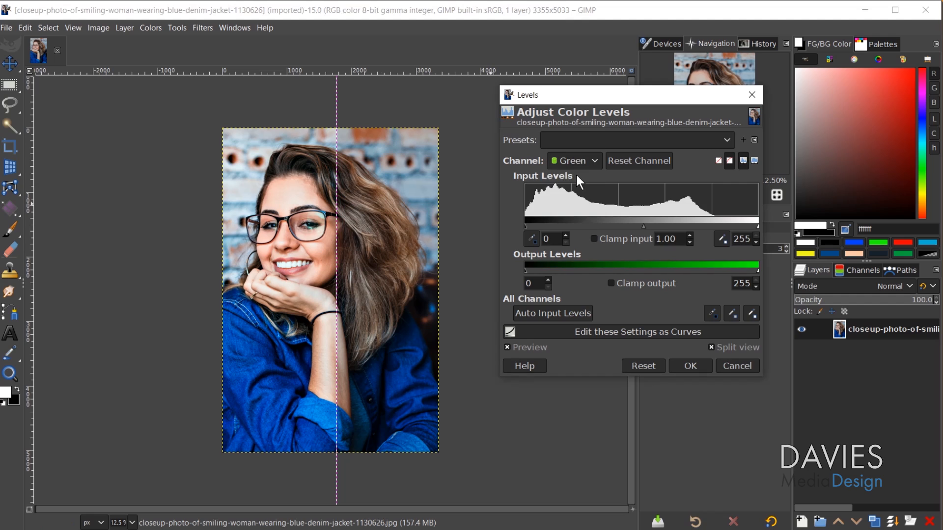
left_click(711, 348)
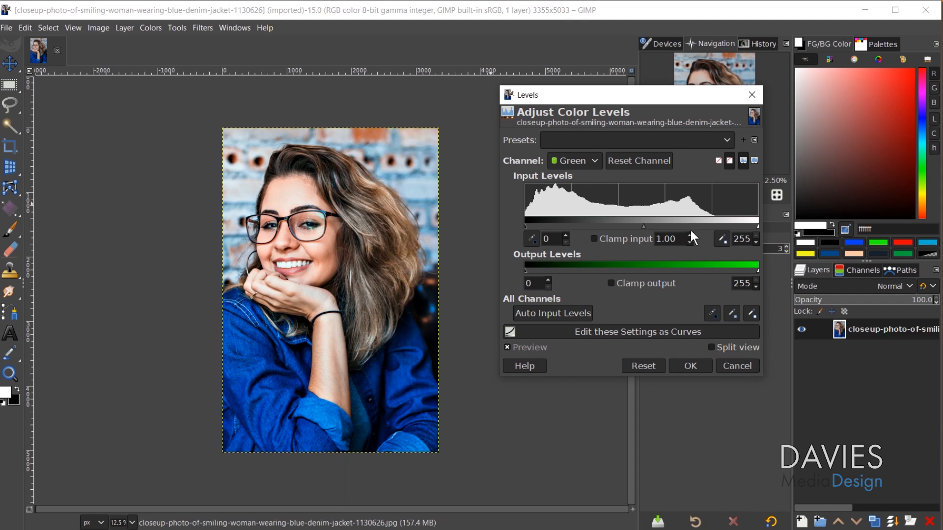
mouse_move(757, 225)
left_mouse_down()
mouse_move(738, 228)
mouse_move(762, 226)
left_mouse_up()
left_click_drag(642, 227, 643, 227)
left_click_drag(524, 225, 528, 225)
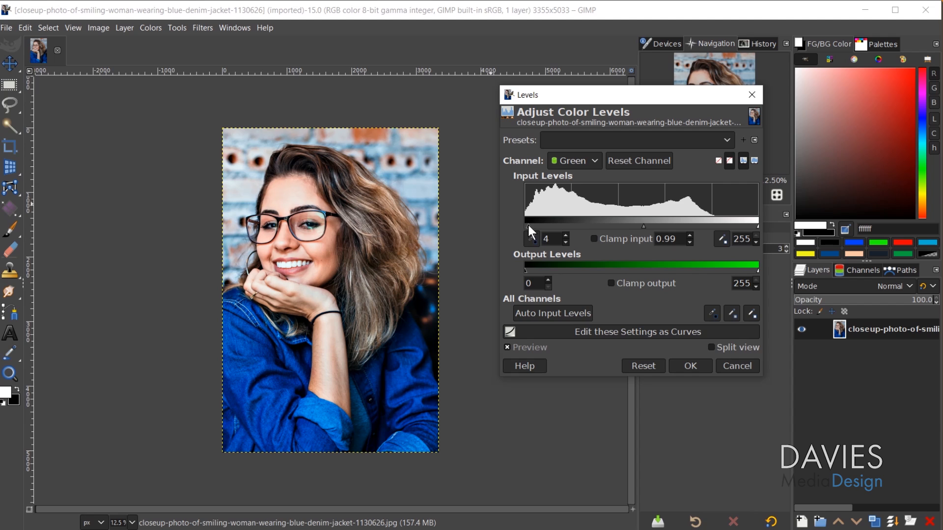
left_click(538, 345)
left_click(538, 344)
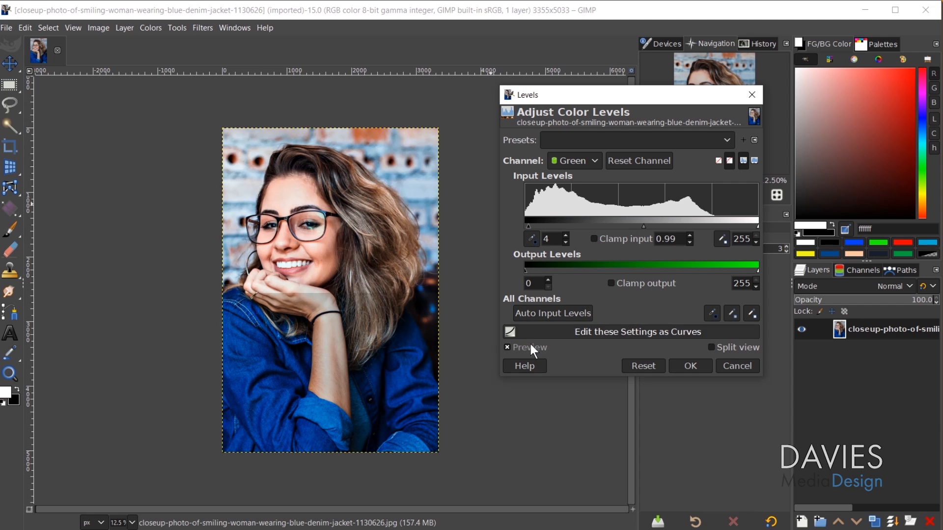
- Set the blue channel's input levels to 3, 0.97 and 244, and compare the image before and after
left_click(574, 162)
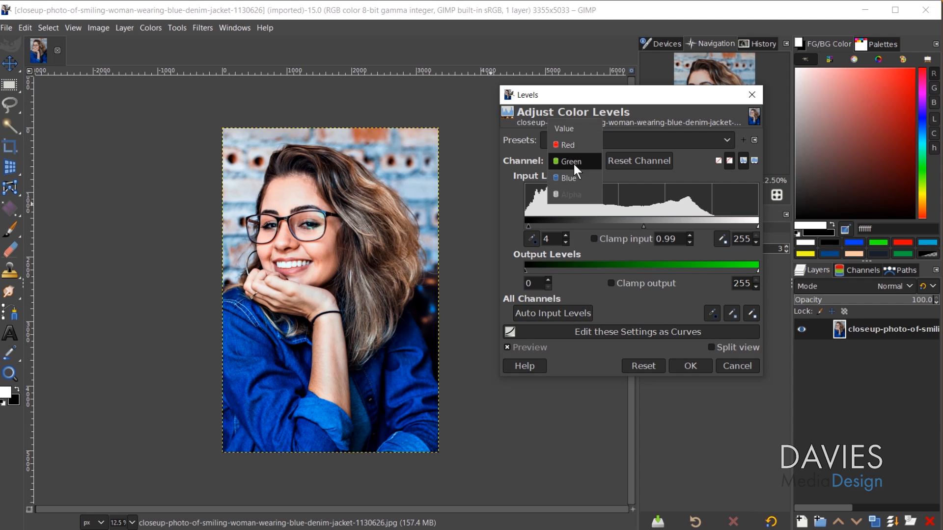
left_click(576, 173)
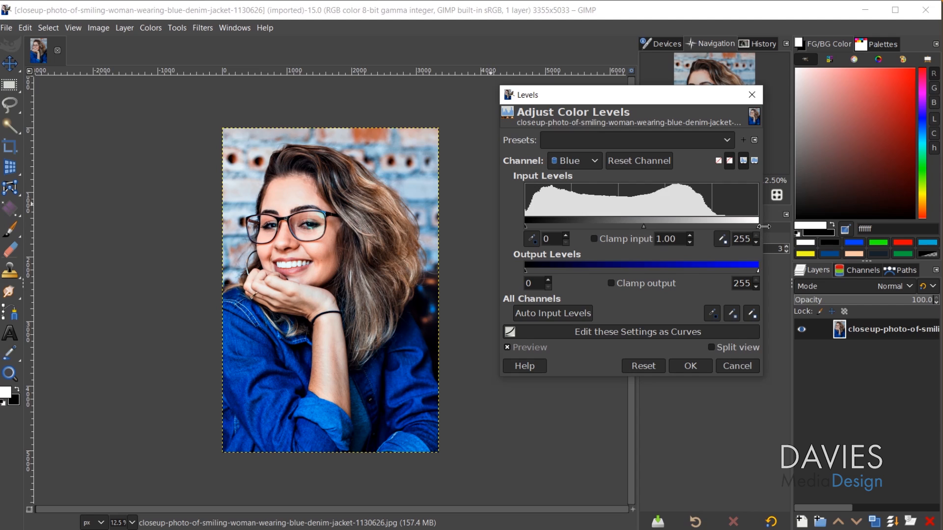
left_click_drag(759, 226, 743, 226)
left_click_drag(635, 227, 636, 228)
left_click_drag(638, 227, 637, 227)
left_click(540, 347)
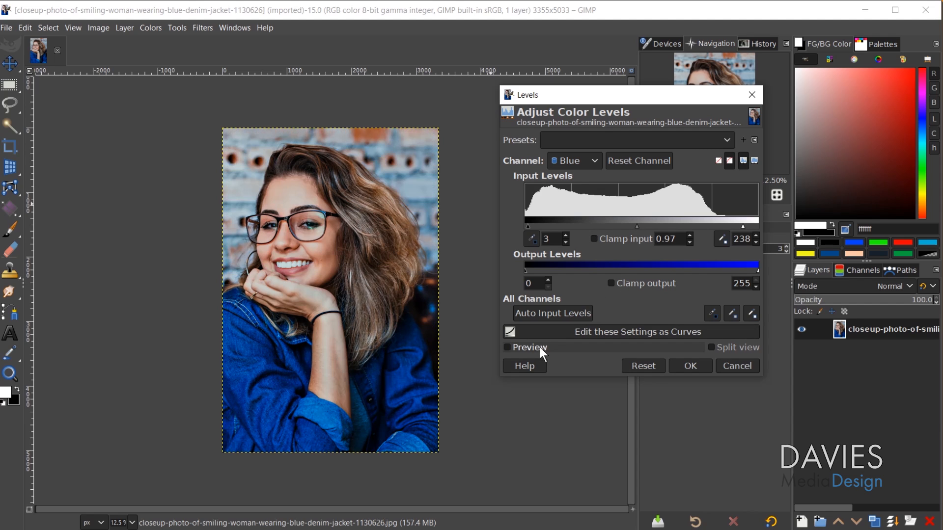
left_click(540, 347)
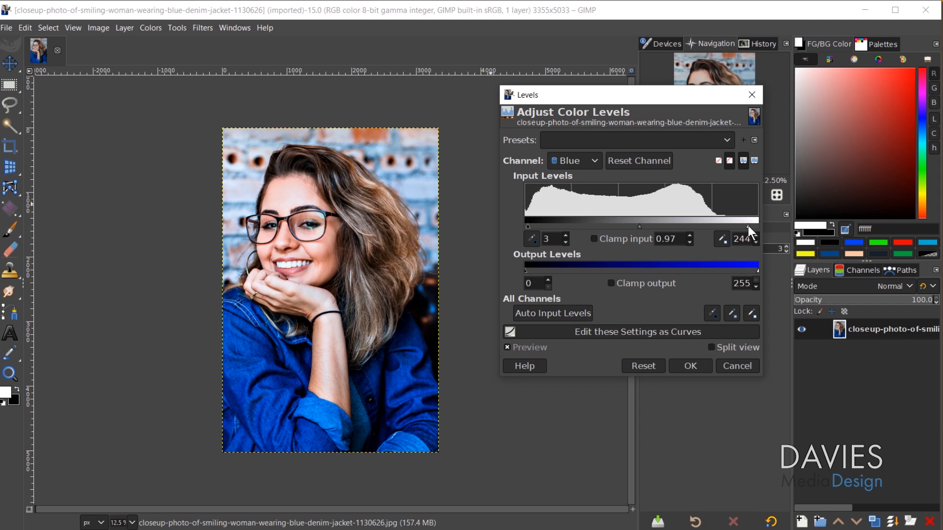
- Set the Value channel's low output level to 20, compare the effect with preview and split view, and apply the Levels adjustment
left_click(580, 160)
left_click(582, 114)
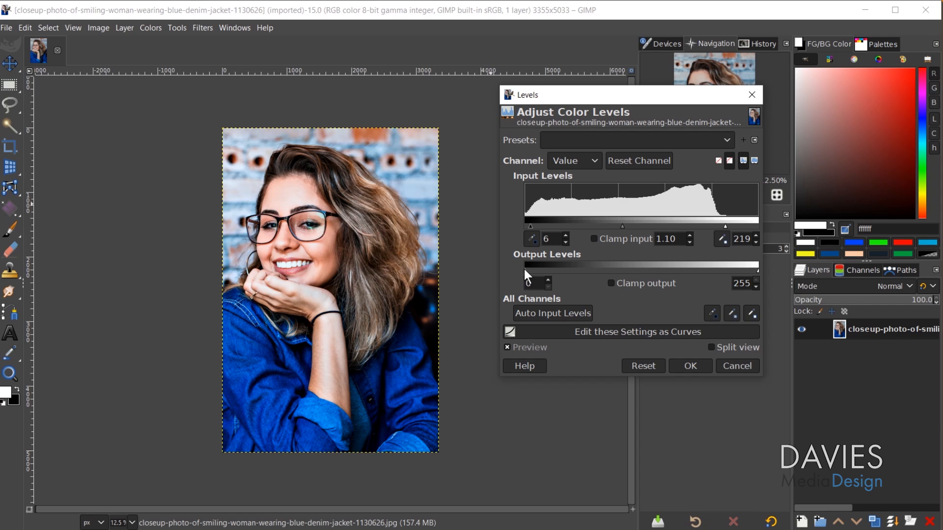
left_click_drag(537, 267, 538, 267)
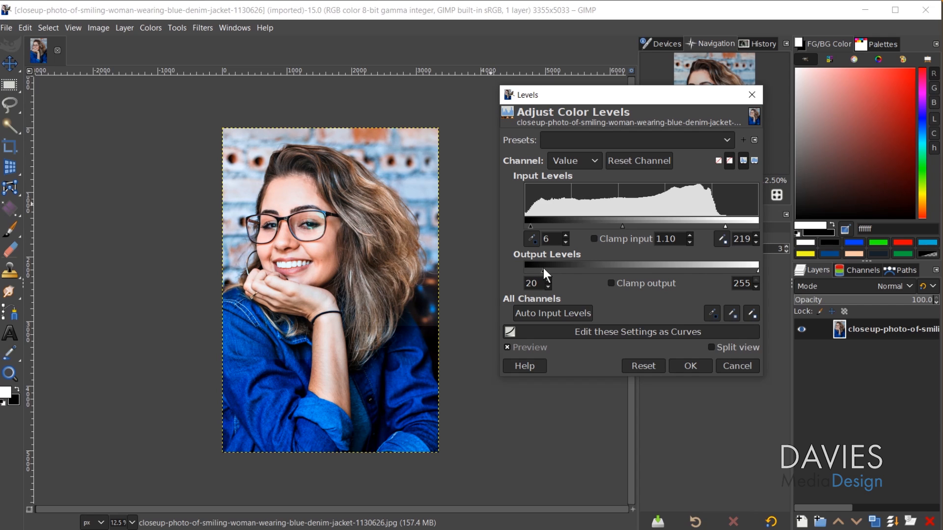
left_click(547, 347)
left_click(547, 347)
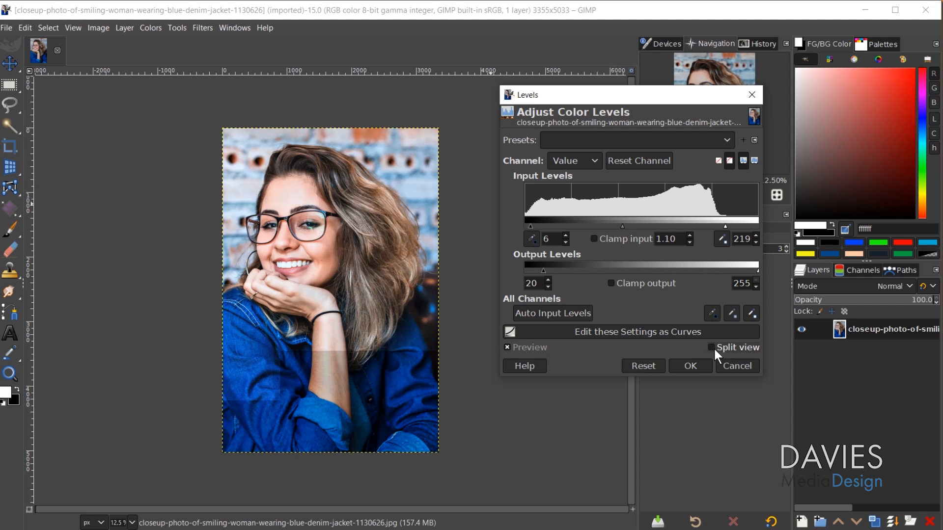
left_click(711, 347)
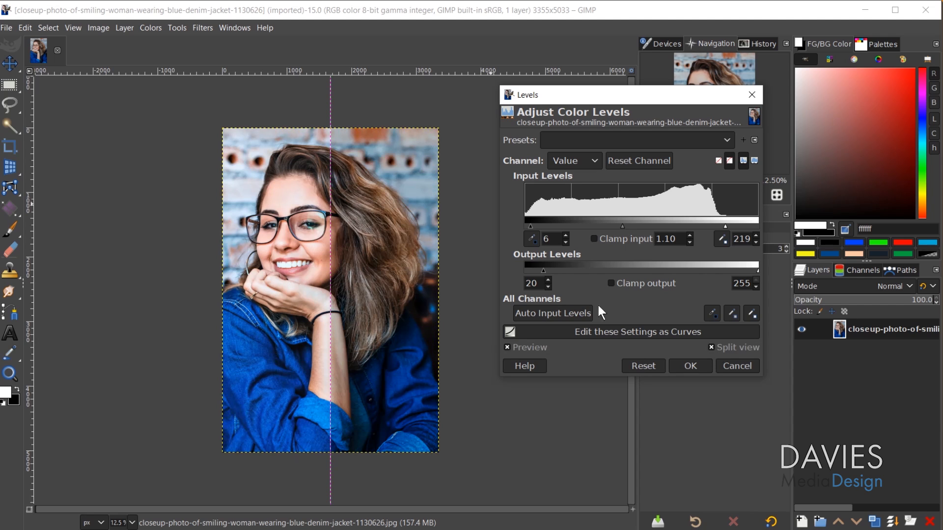
left_click_drag(330, 142, 358, 152)
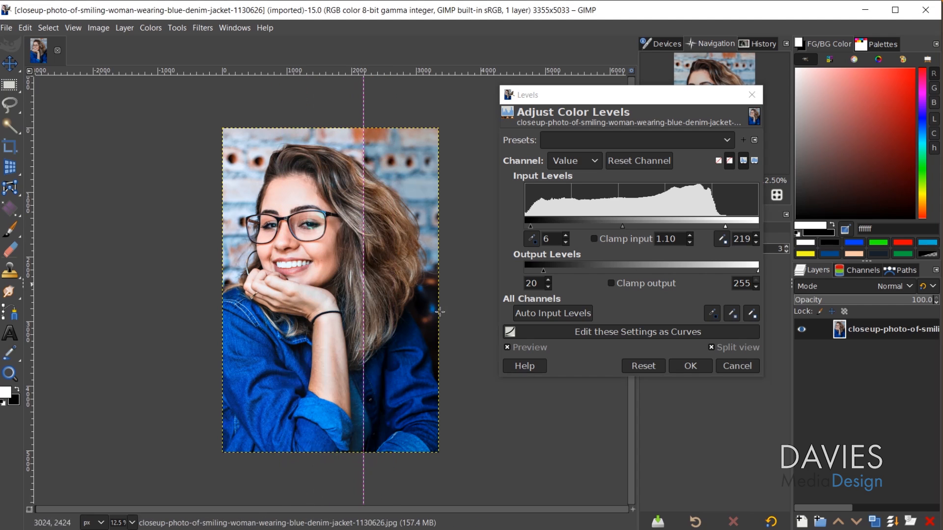
left_click(691, 366)
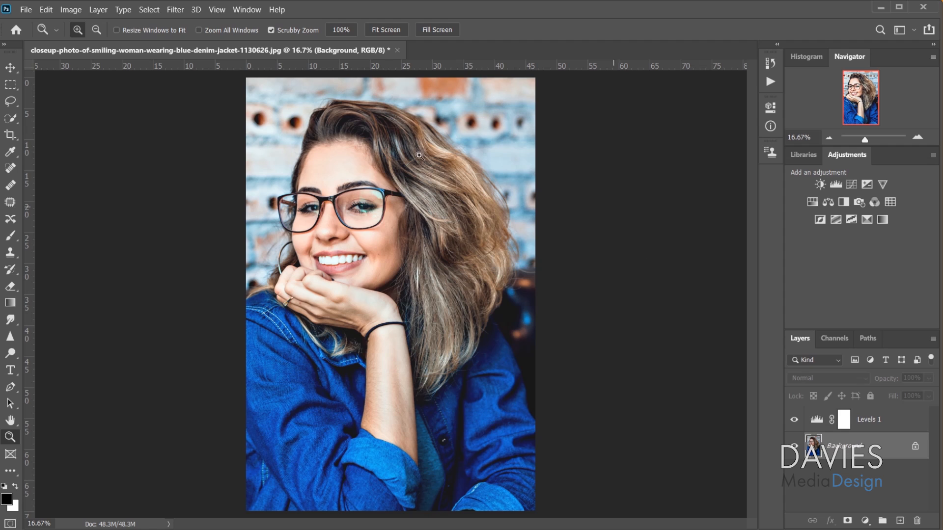
- Switch to Photoshop, open Shadows/Highlights for the background layer with more options shown, and set the shadows amount to 10% and tone to 24%
left_click(75, 11)
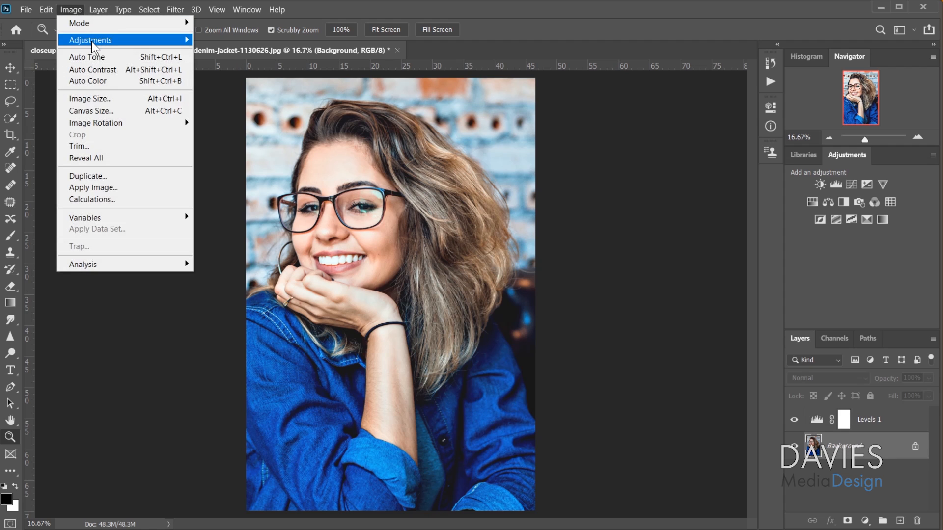
mouse_move(93, 44)
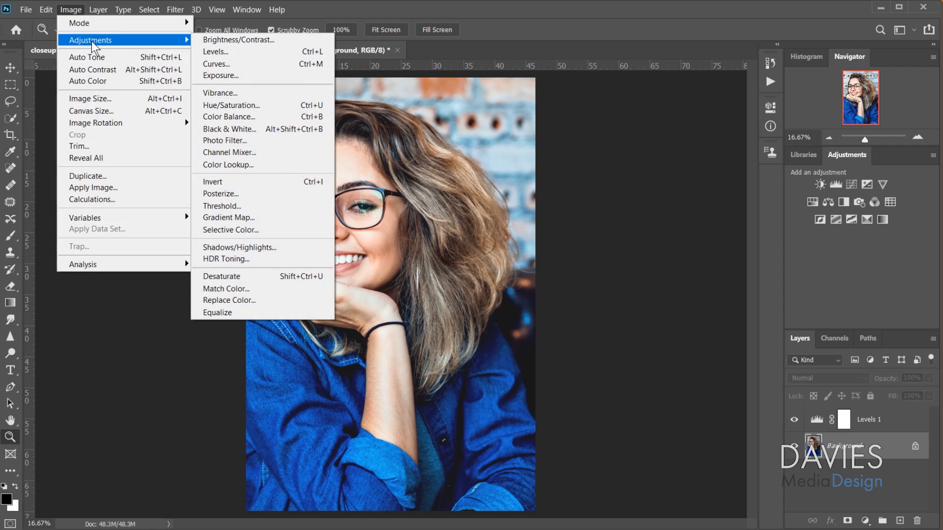
left_click(270, 248)
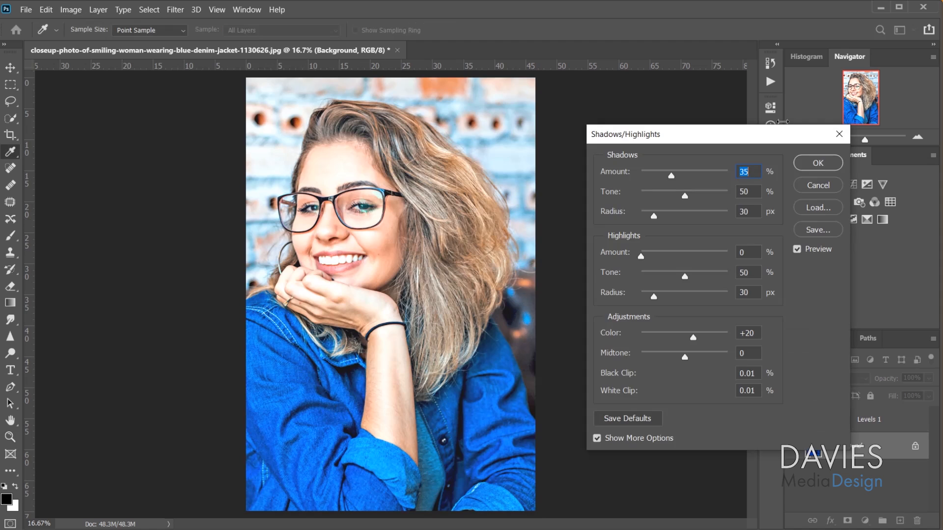
left_click_drag(764, 136, 738, 105)
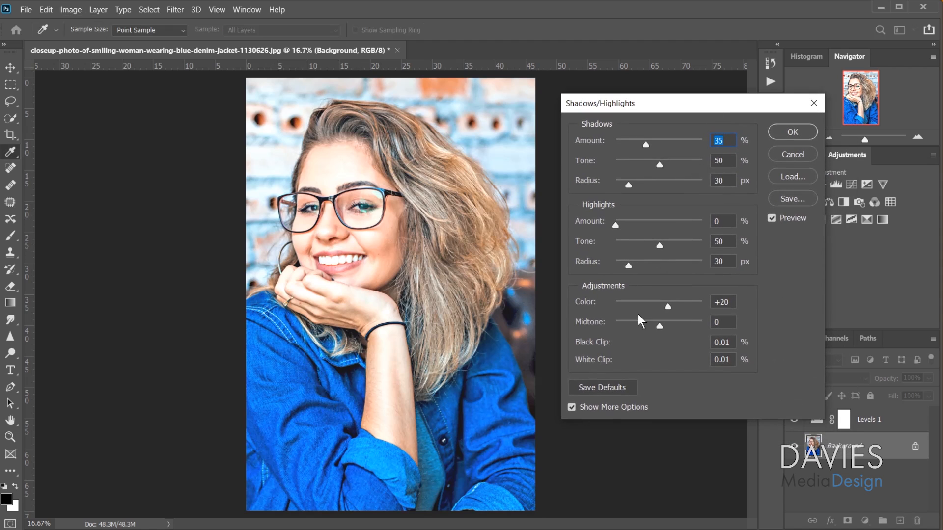
left_click(596, 407)
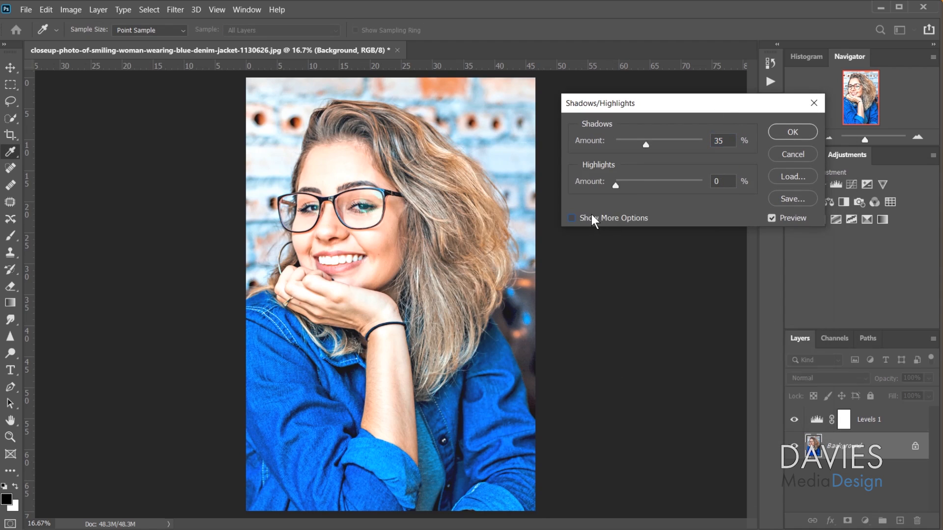
left_click(606, 218)
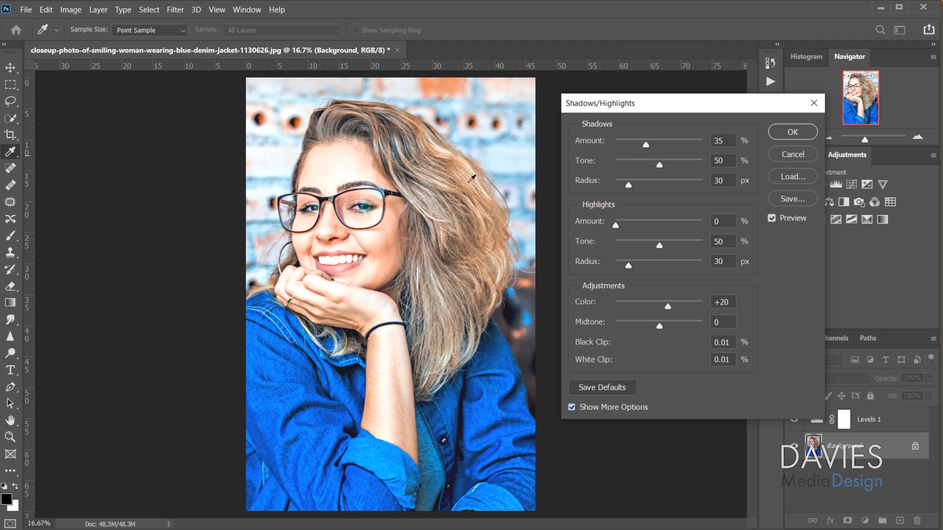
mouse_move(645, 144)
left_mouse_down()
mouse_move(609, 146)
mouse_move(658, 146)
left_mouse_up()
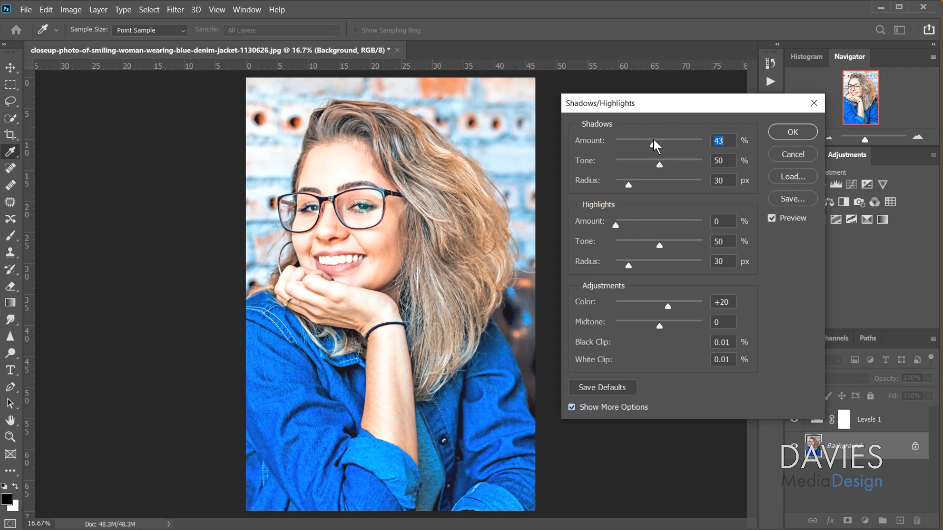
left_click_drag(653, 140, 638, 166)
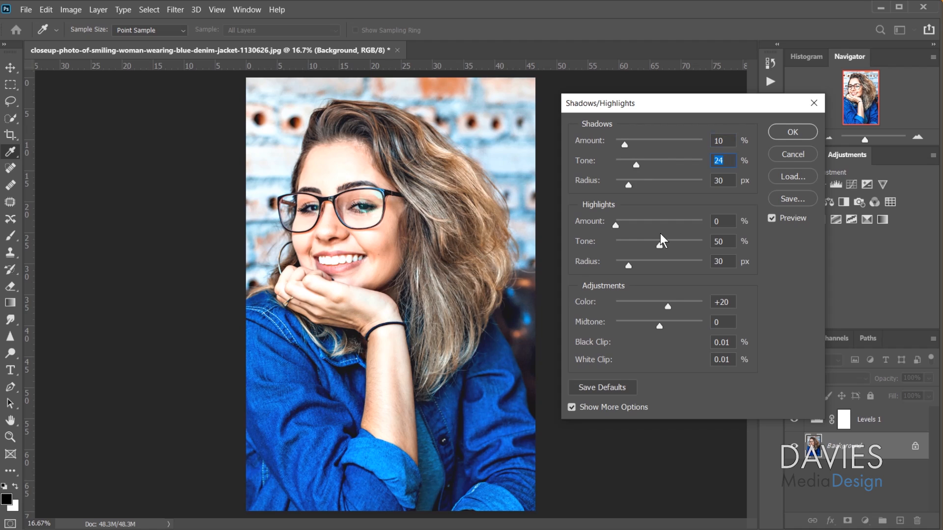
- Set the highlights amount to 14% and tone to 39%, and compare the portrait before and after
left_click(616, 225)
mouse_move(615, 226)
left_mouse_down()
mouse_move(702, 225)
mouse_move(617, 226)
left_mouse_up()
left_click_drag(627, 225, 650, 248)
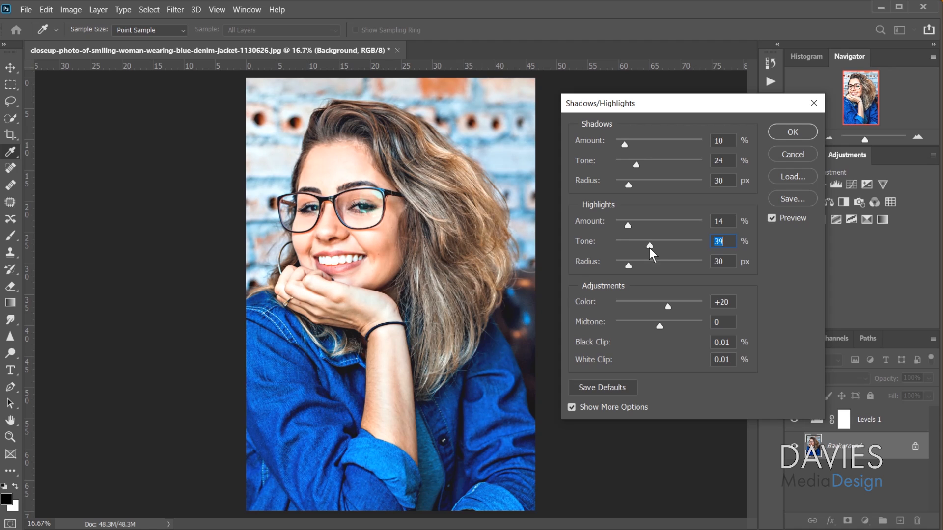
left_click(773, 216)
left_click(773, 216)
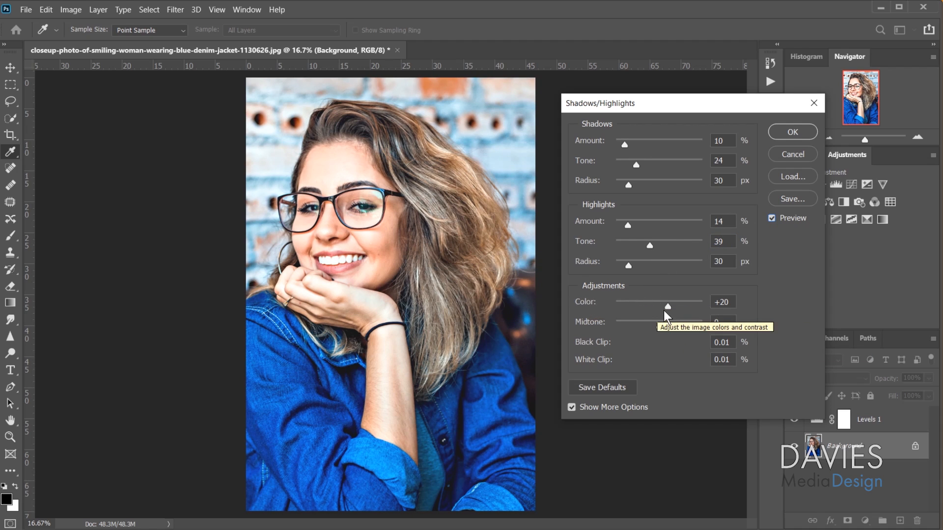
- Try the colour correction at +100 and readjust it, fine-tune the midtone contrast, compare before and after, and apply Shadows/Highlights
left_click_drag(668, 308, 768, 305)
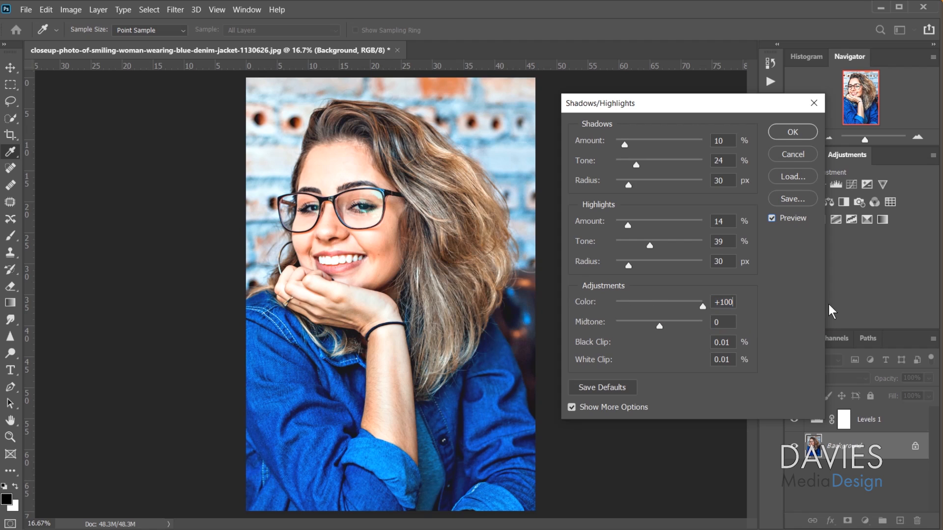
left_click_drag(829, 304, 670, 316)
mouse_move(660, 326)
left_mouse_down()
mouse_move(648, 326)
mouse_move(679, 327)
mouse_move(654, 328)
mouse_move(662, 330)
left_mouse_up()
key("Down")
key("Down")
key("Down")
key("Down")
key("Down")
key("Down")
left_click(772, 218)
left_click(771, 218)
key("z")
left_click(791, 131)
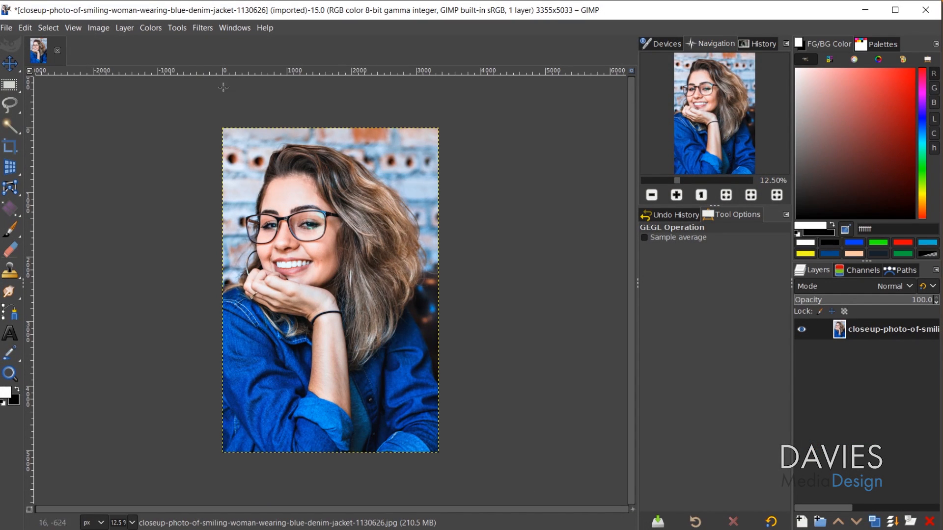
- Switch to GIMP, open Shadows-Highlights for the portrait, and set shadows to 48.15 and highlights to -32.10
left_click(150, 28)
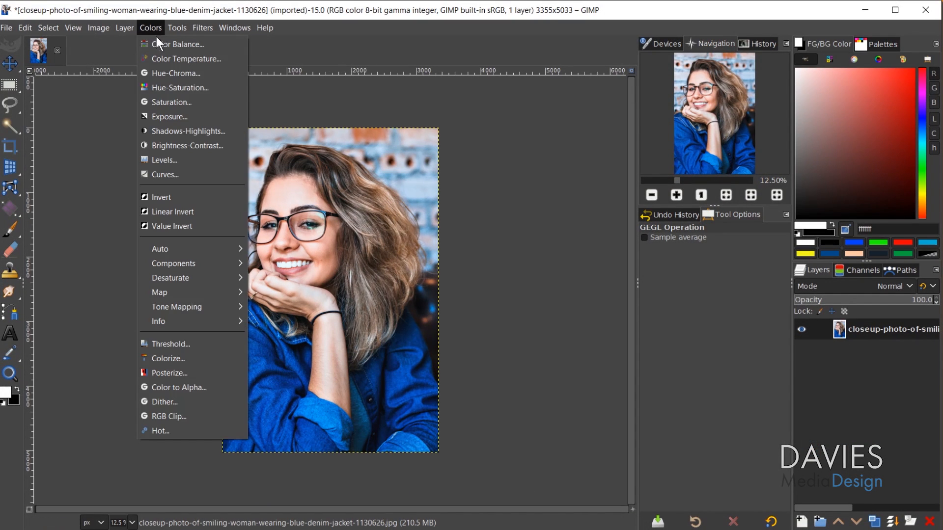
left_click(189, 131)
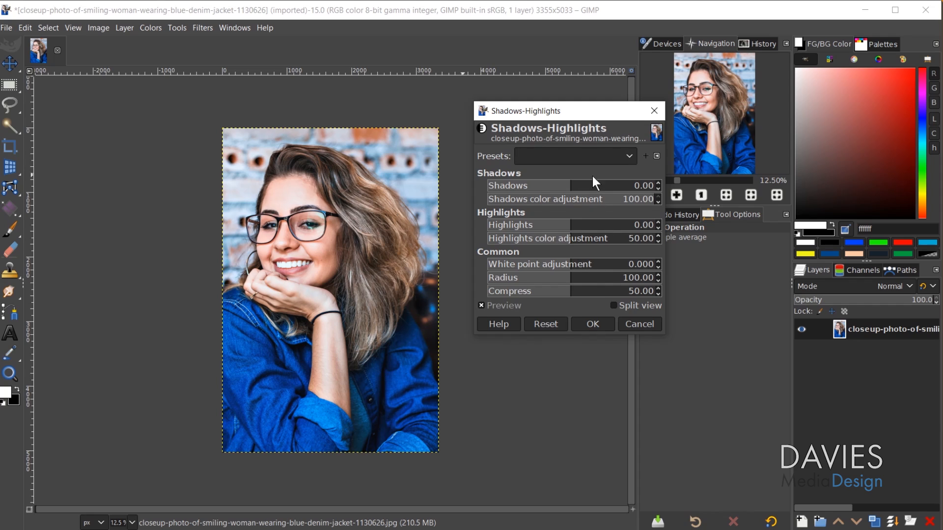
left_click_drag(571, 186, 612, 185)
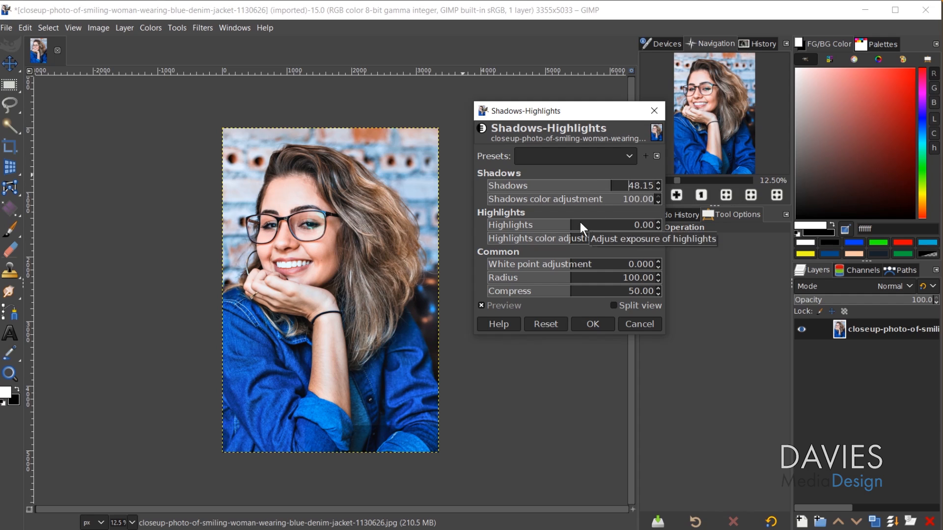
left_click_drag(578, 225, 545, 227)
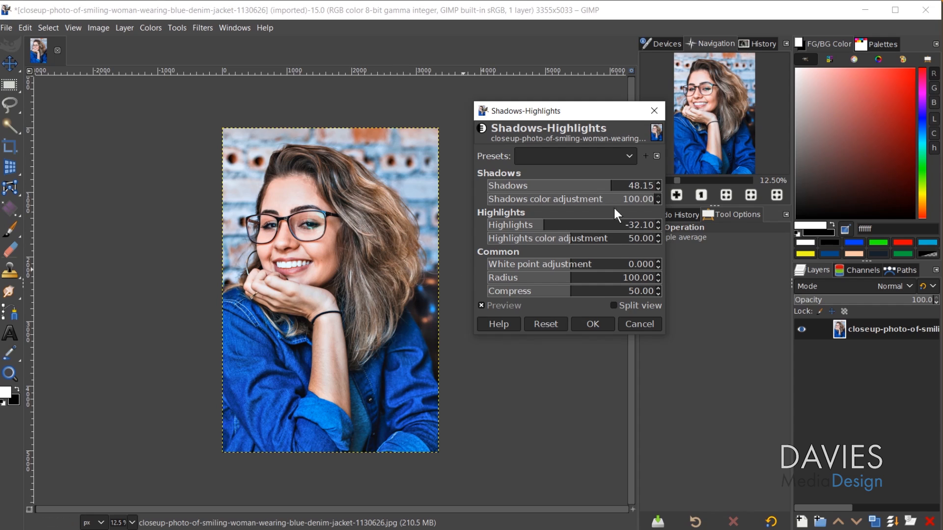
- Set the white point adjustment to 3.519, compare the result in split view, and apply the Shadows-Highlights filter
left_click_drag(570, 264, 600, 266)
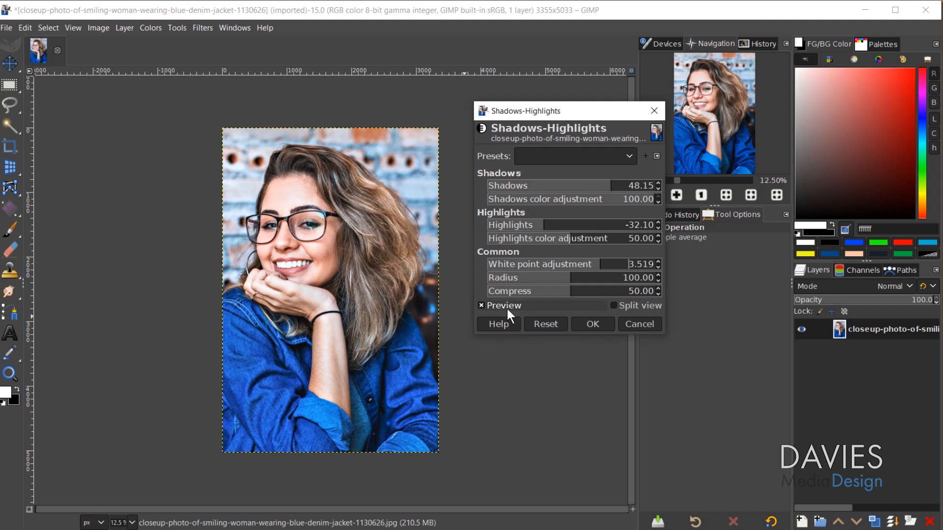
left_click(614, 305)
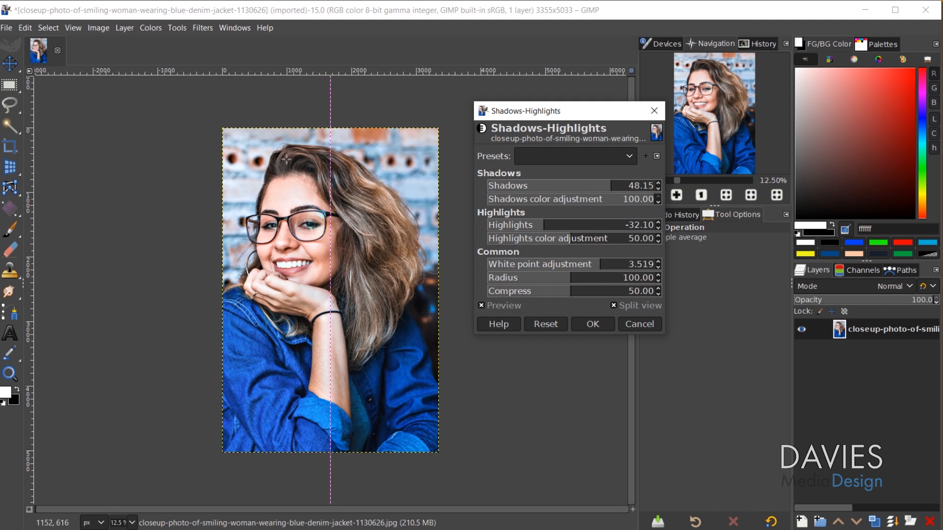
left_click_drag(331, 113, 347, 169)
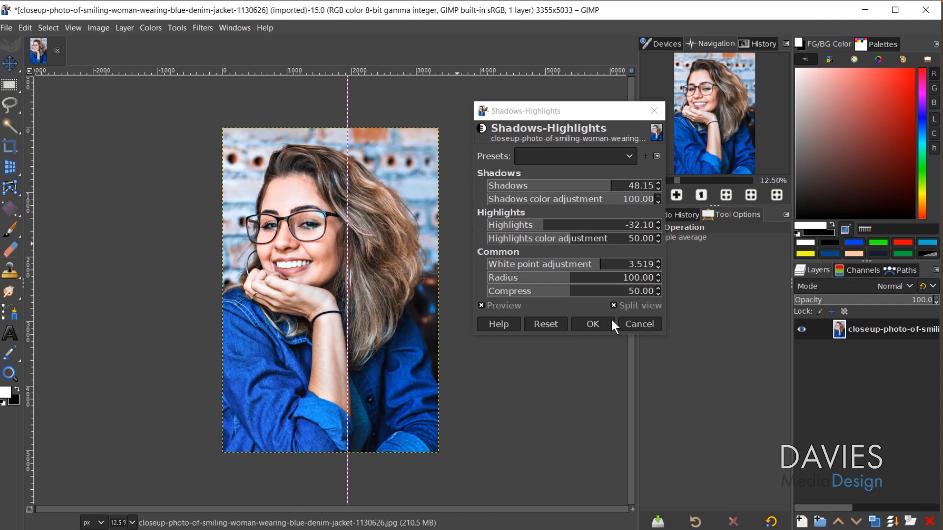
left_click(611, 322)
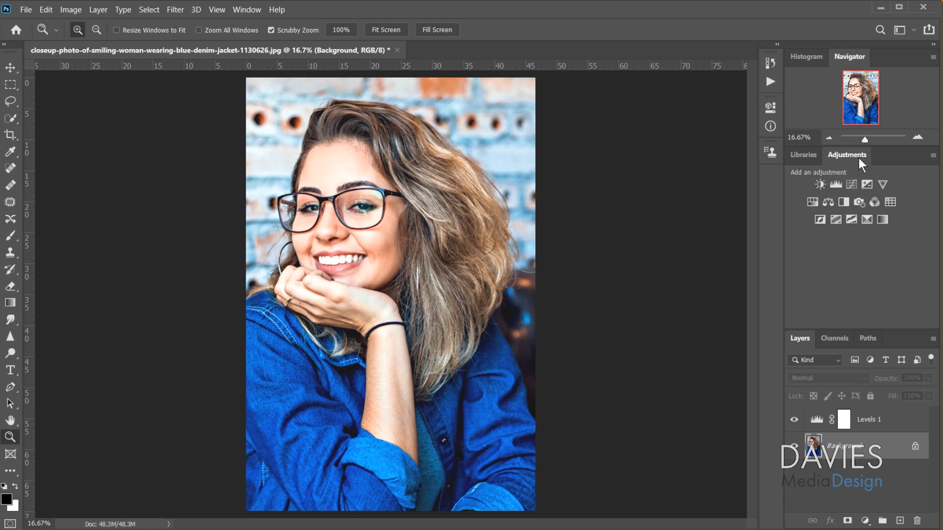
- Switch to Photoshop, add a Hue/Saturation adjustment layer with hue -2 and saturation +14, compare its effect, and try the lightness
left_click(812, 202)
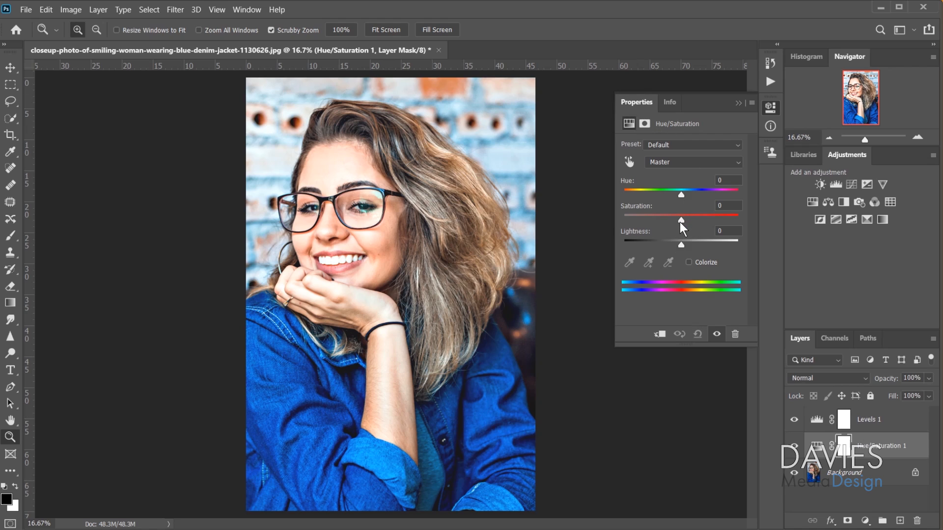
left_click_drag(680, 222, 691, 222)
mouse_move(681, 194)
left_mouse_down()
mouse_move(696, 198)
mouse_move(621, 203)
mouse_move(737, 188)
mouse_move(669, 196)
mouse_move(679, 196)
left_mouse_up()
left_click(718, 335)
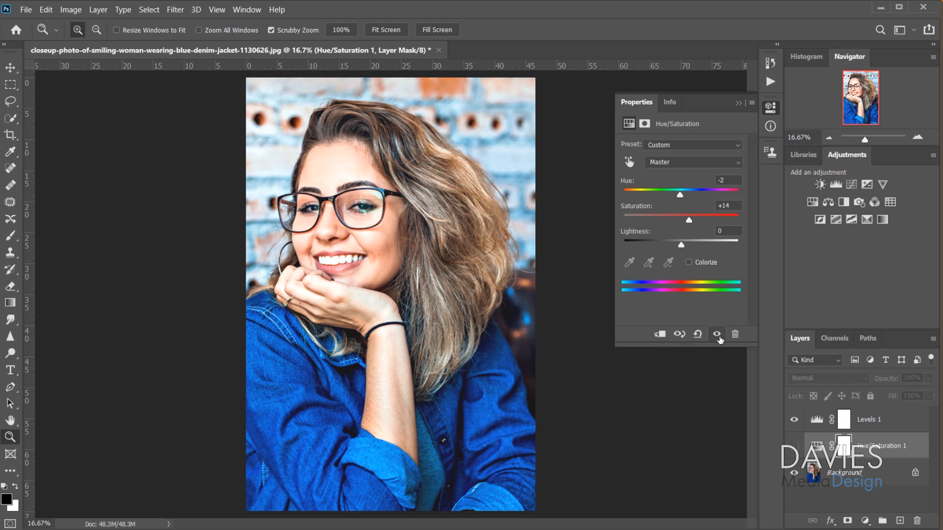
left_click(717, 335)
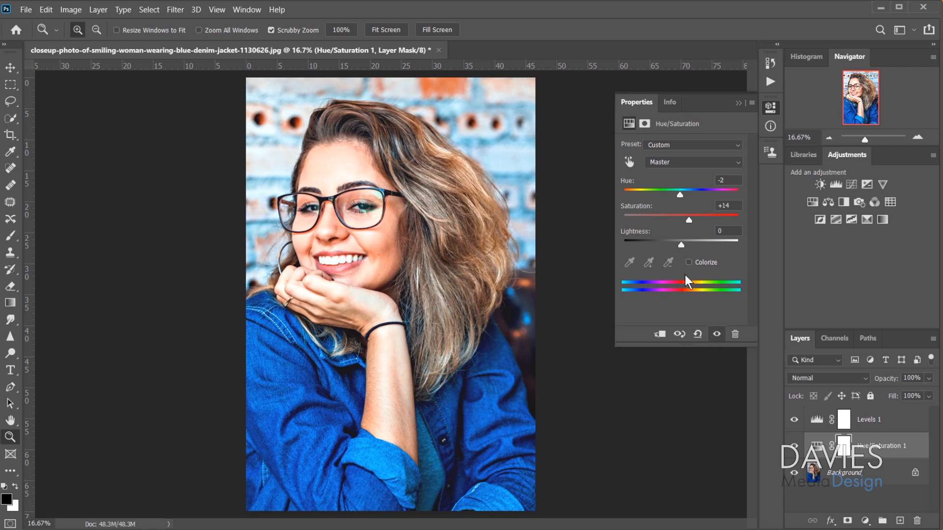
left_click_drag(680, 245, 682, 247)
left_click(739, 103)
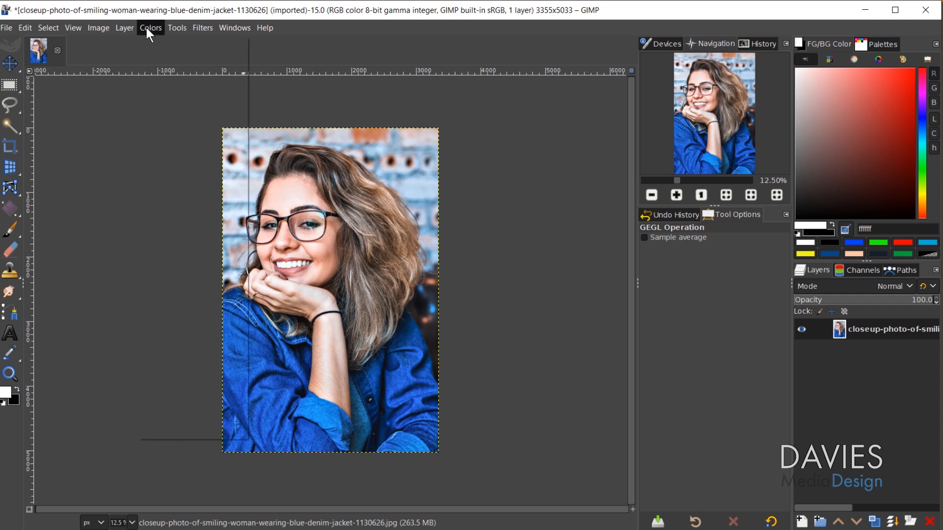
- Switch to GIMP, open Hue-Saturation for the portrait, and set the master saturation to 19.1 and hue to -2.0, trying stronger hue shifts
left_click(146, 28)
left_click(182, 85)
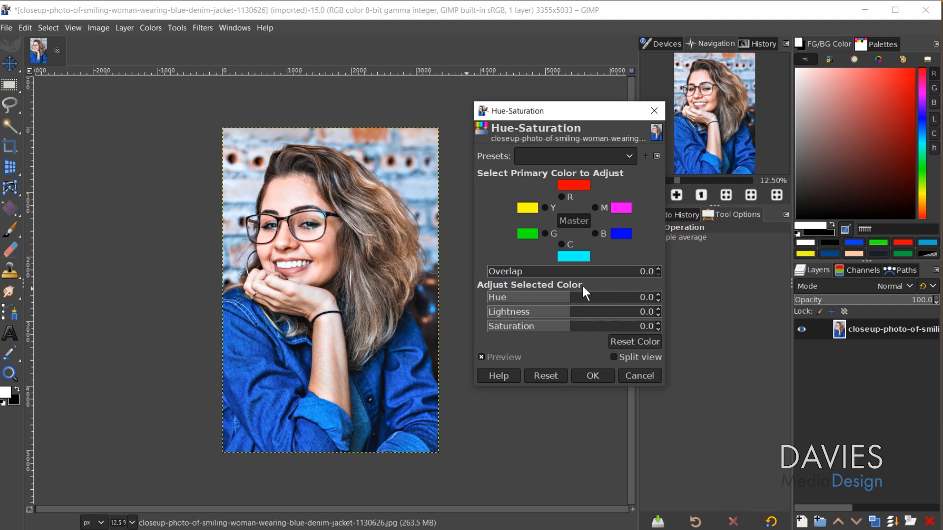
mouse_move(570, 326)
left_mouse_down()
mouse_move(595, 327)
mouse_move(585, 331)
left_mouse_up()
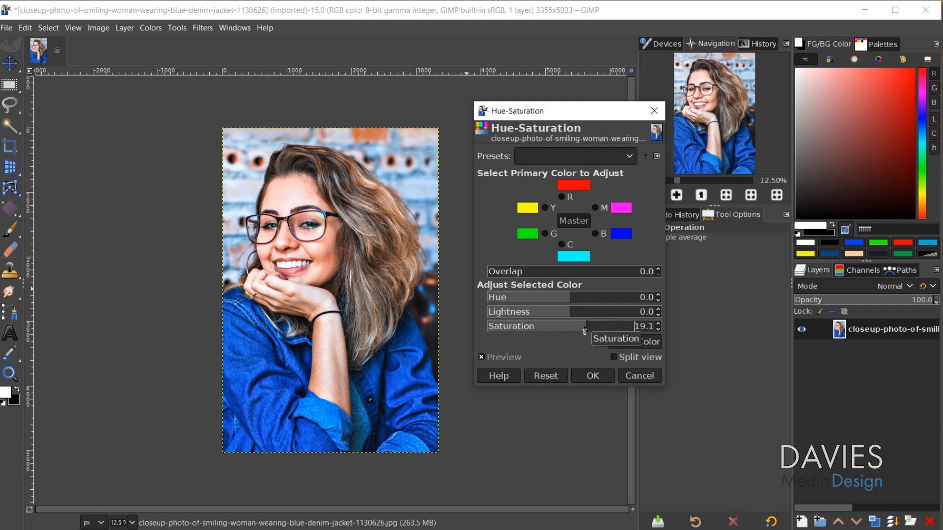
left_click_drag(569, 296, 565, 297)
left_click_drag(566, 298, 570, 297)
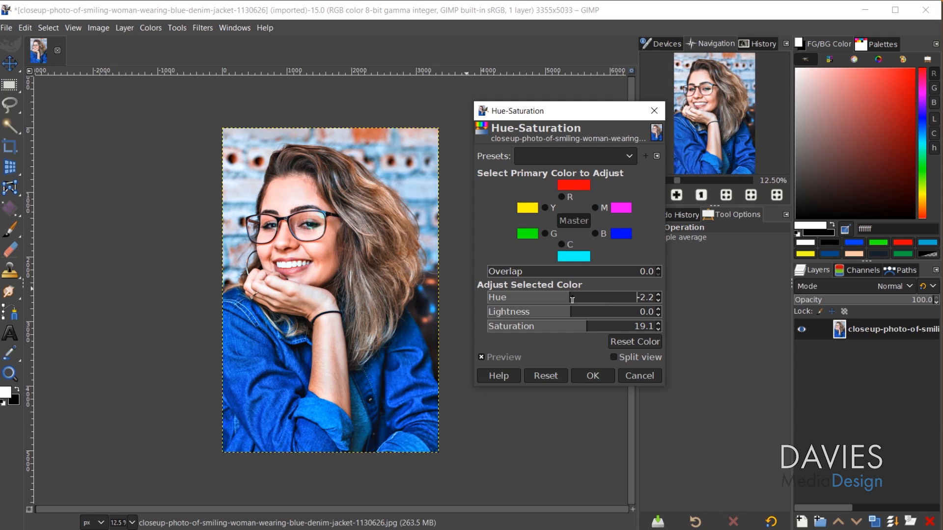
left_click_drag(571, 300, 559, 298)
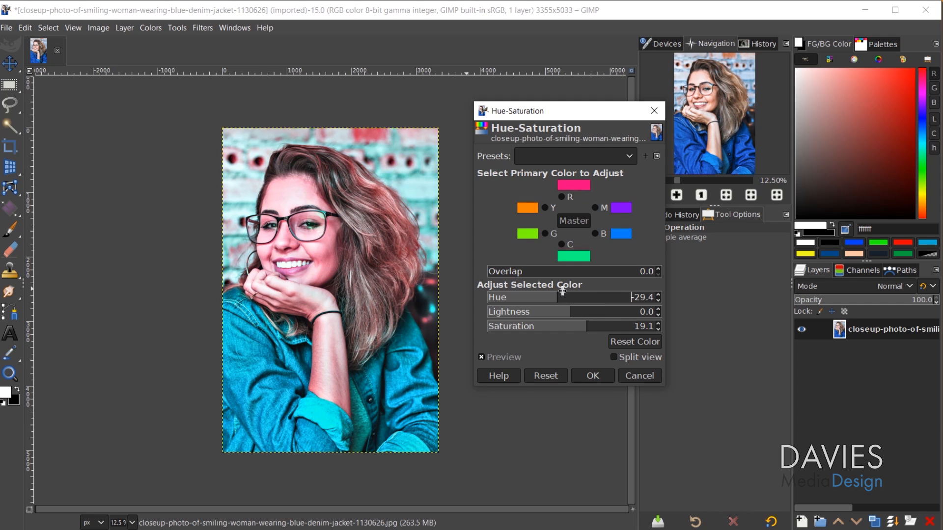
left_click_drag(573, 290, 687, 312)
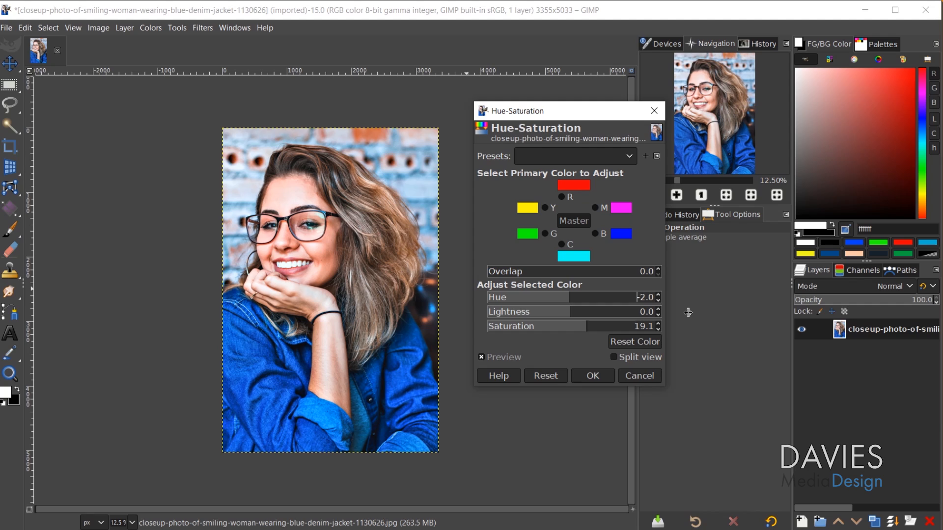
- Compare the portrait with the Hue-Saturation preview off and on, and apply the adjustment
left_click(506, 359)
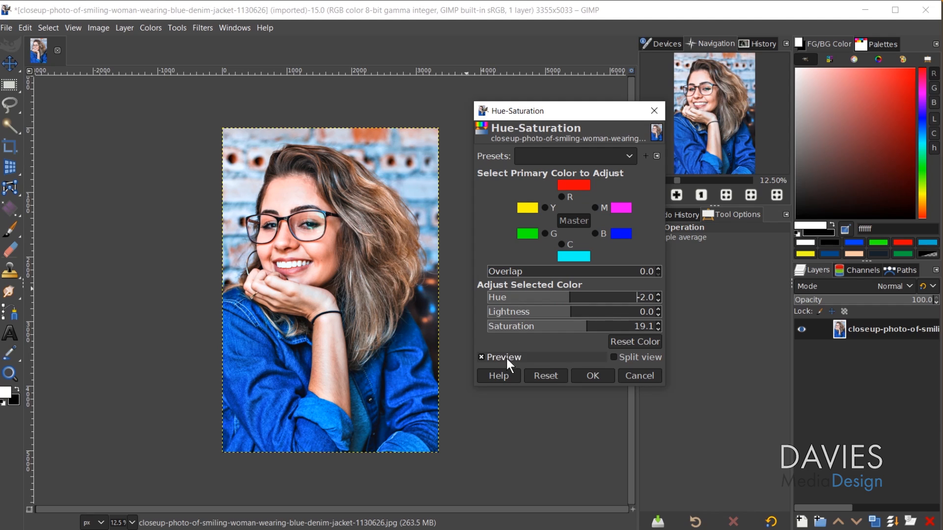
left_click(506, 358)
left_click(603, 375)
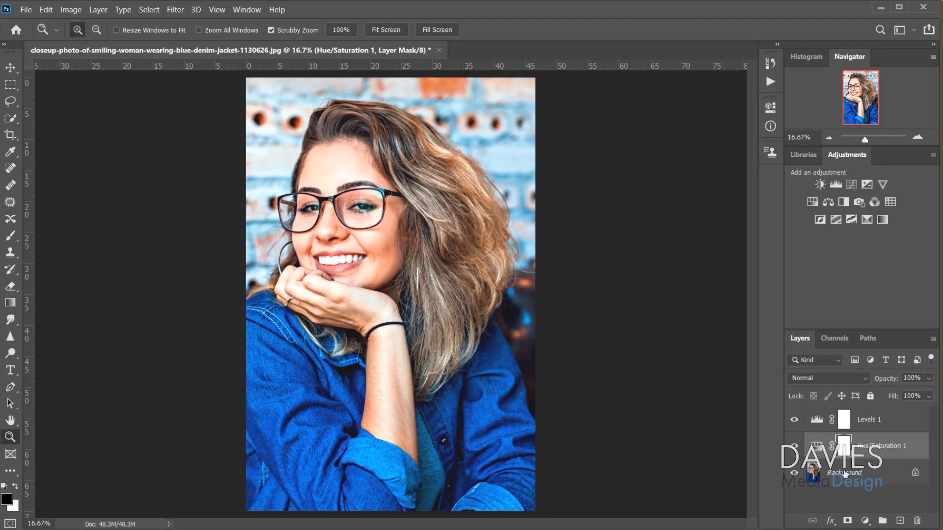
- Switch to Photoshop and open the Unsharp Mask filter for the Background layer
left_click(817, 472)
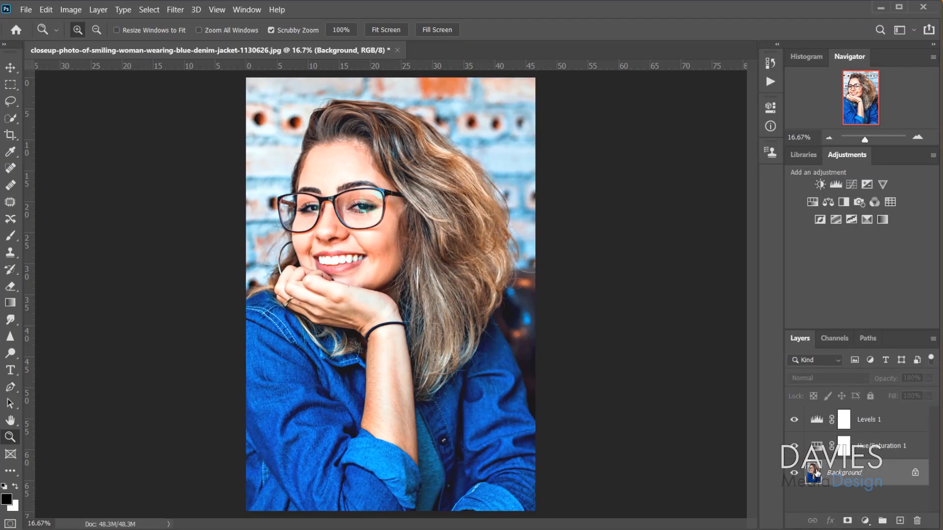
left_click(178, 11)
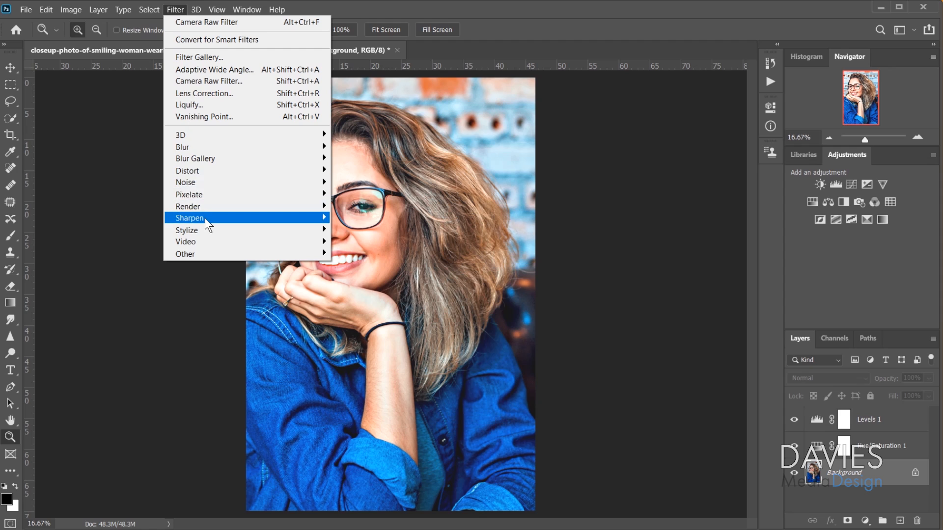
mouse_move(210, 223)
left_click(367, 276)
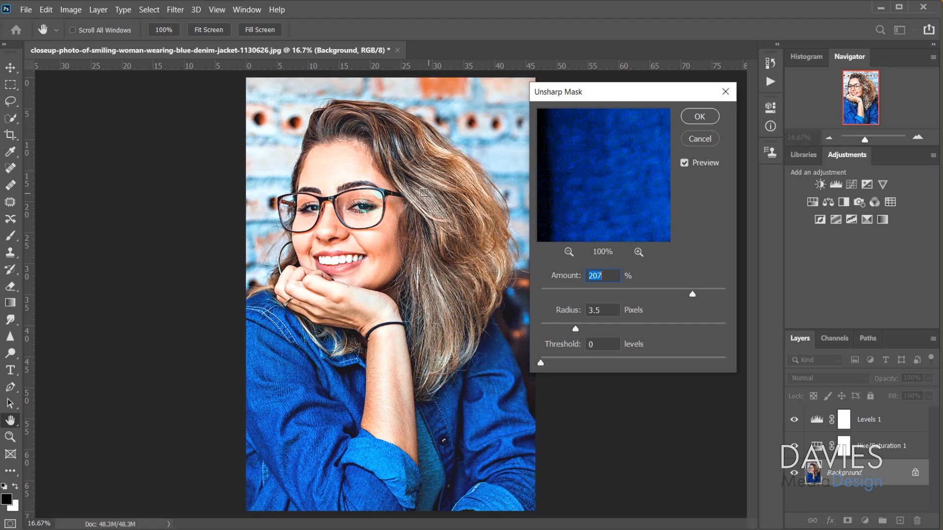
- Centre the filter preview on the eye and apply Unsharp Mask with amount 207%, radius 3.5 pixels, and threshold 0
left_click(357, 209)
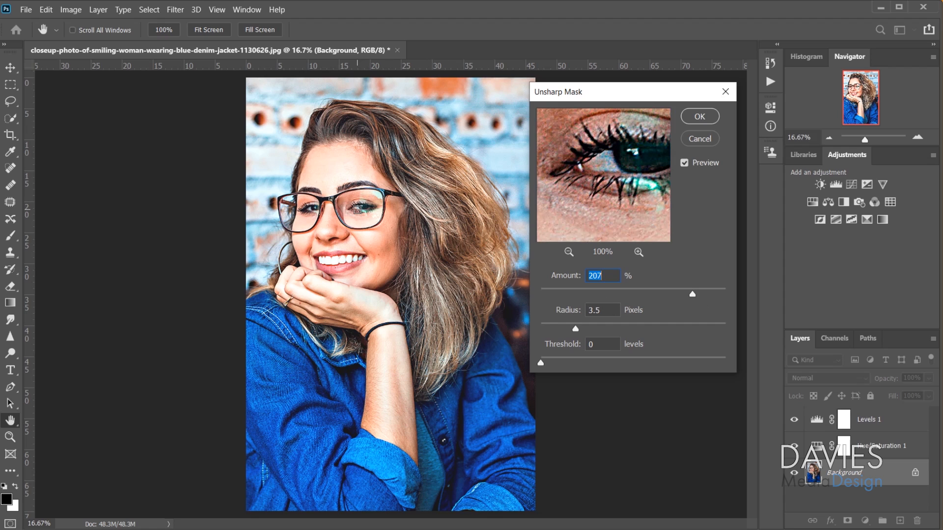
left_click(370, 209)
left_click(364, 208)
left_click(360, 208)
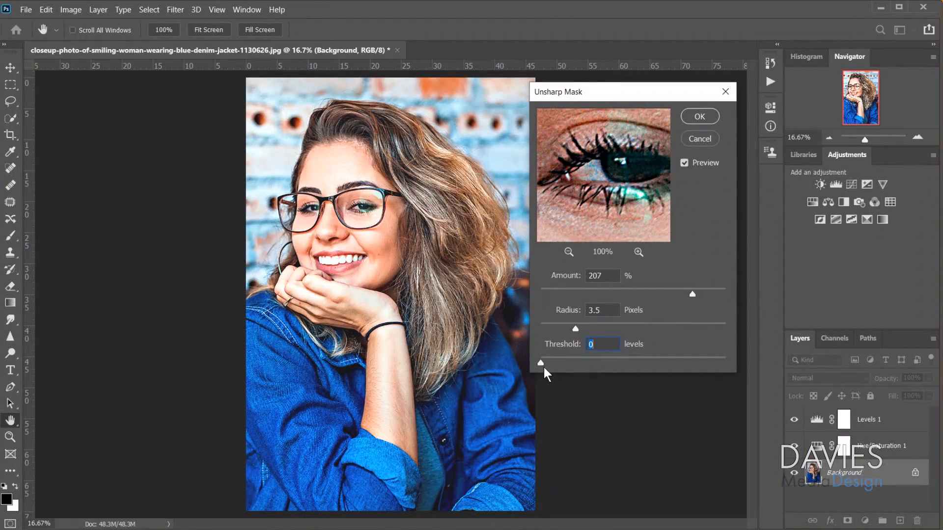
left_click_drag(541, 364, 492, 367)
left_click(699, 116)
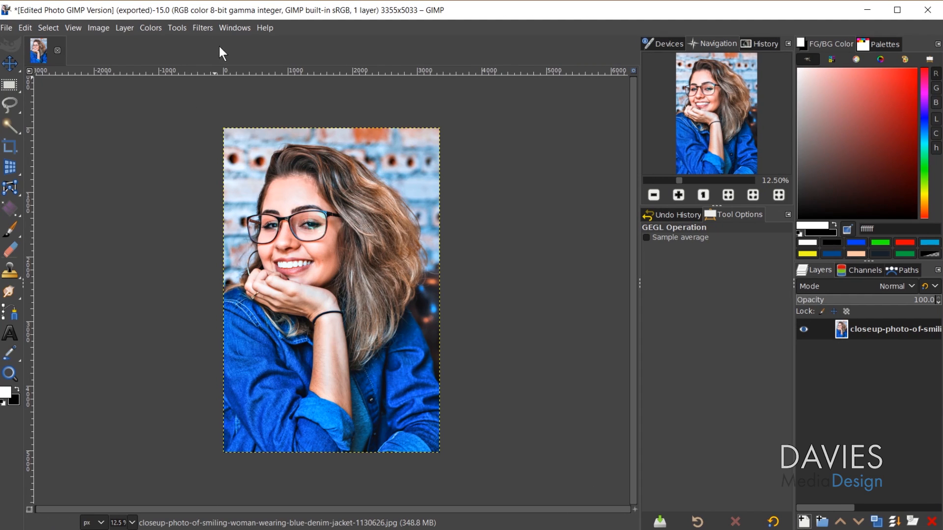
- Switch to GIMP and sharpen the portrait with Unsharp Mask at radius 3.519, amount 2.055, and threshold 0
left_click(203, 28)
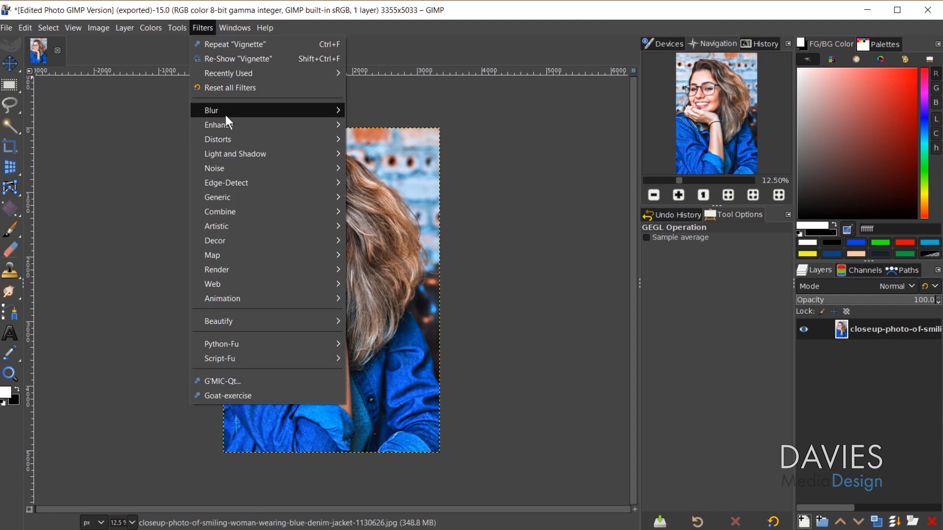
mouse_move(229, 125)
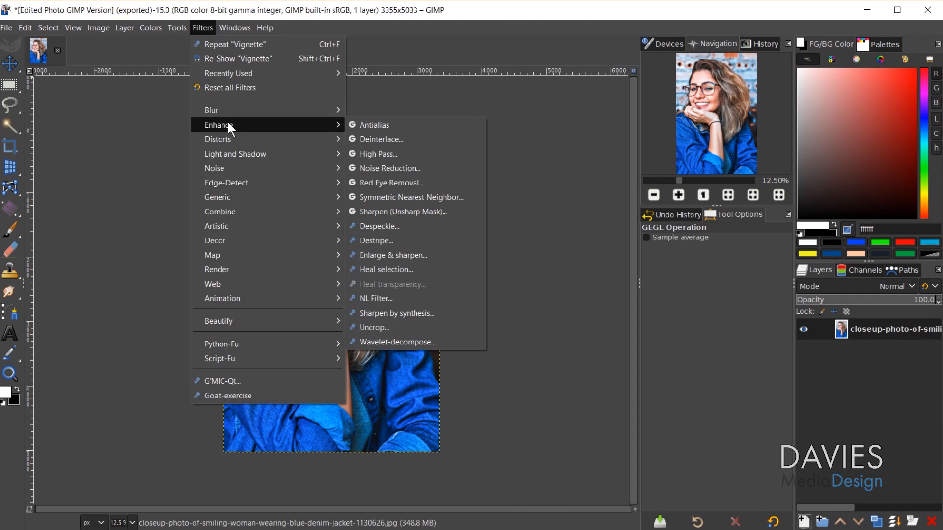
left_click(380, 213)
left_click_drag(696, 120, 487, 153)
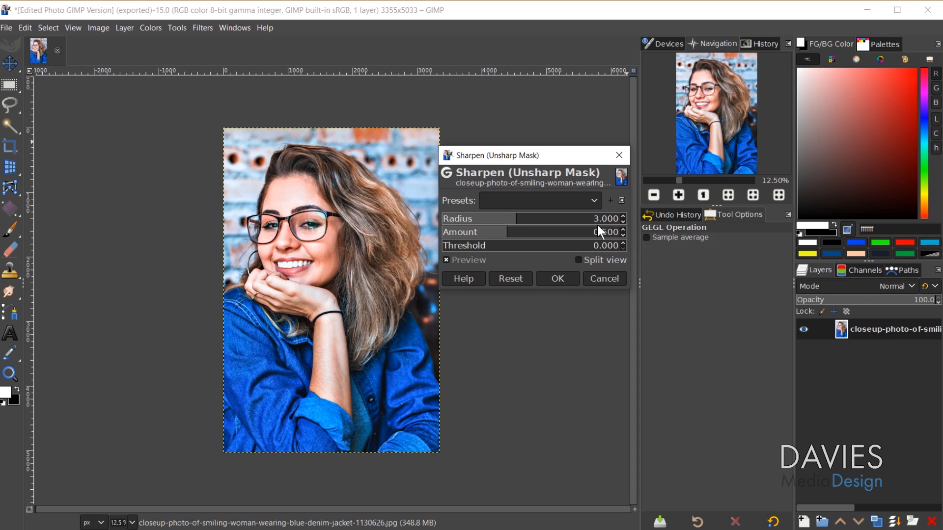
left_click_drag(508, 232, 545, 231)
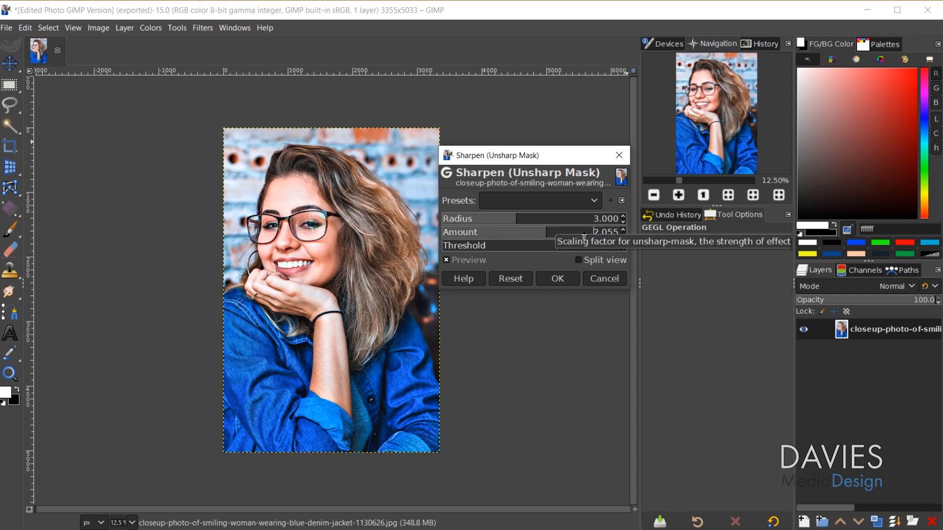
left_click_drag(543, 162, 561, 134)
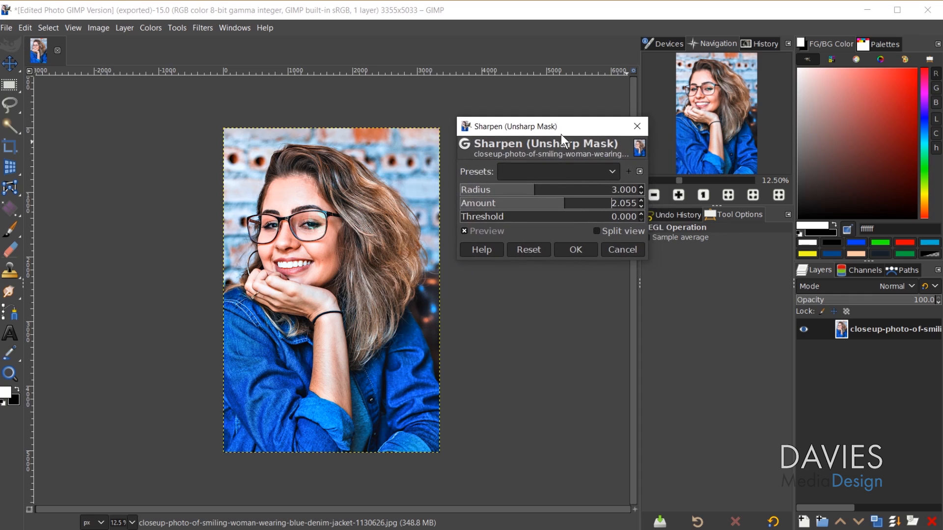
left_click_drag(534, 190, 539, 189)
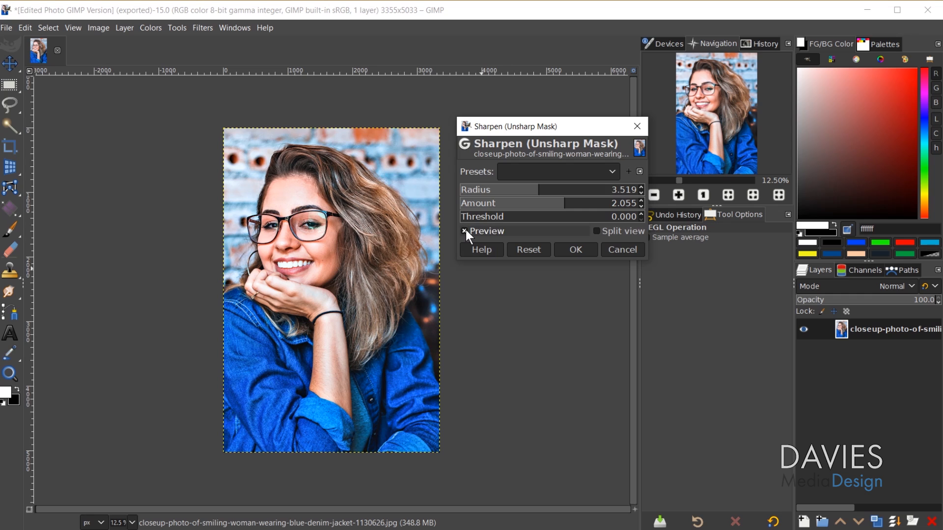
left_click(584, 249)
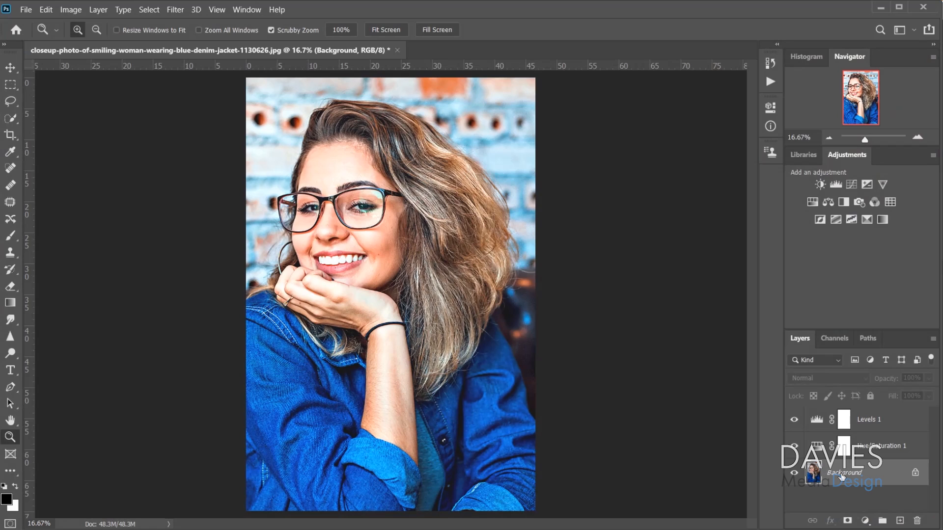
- Switch to Photoshop, convert the Background layer to a smart object, and open the Camera Raw Filter's effects settings for it
right_click(842, 475)
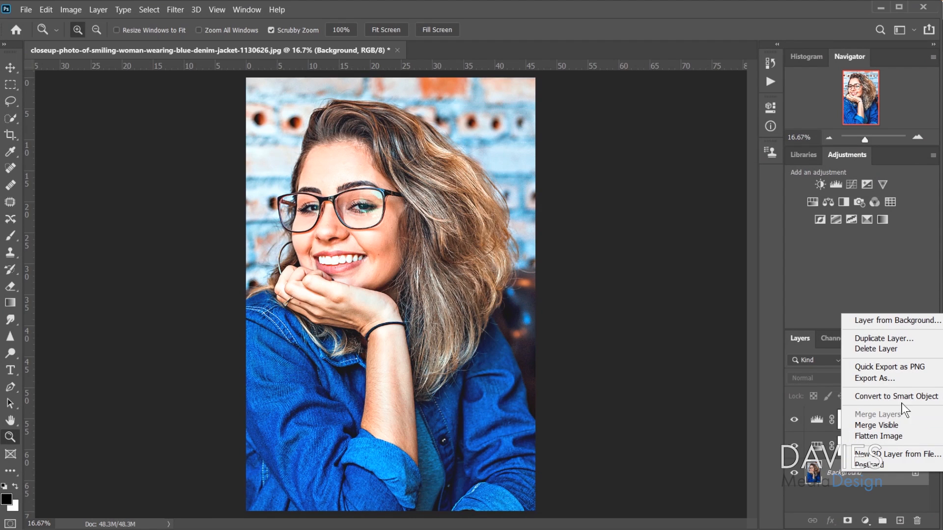
left_click(864, 396)
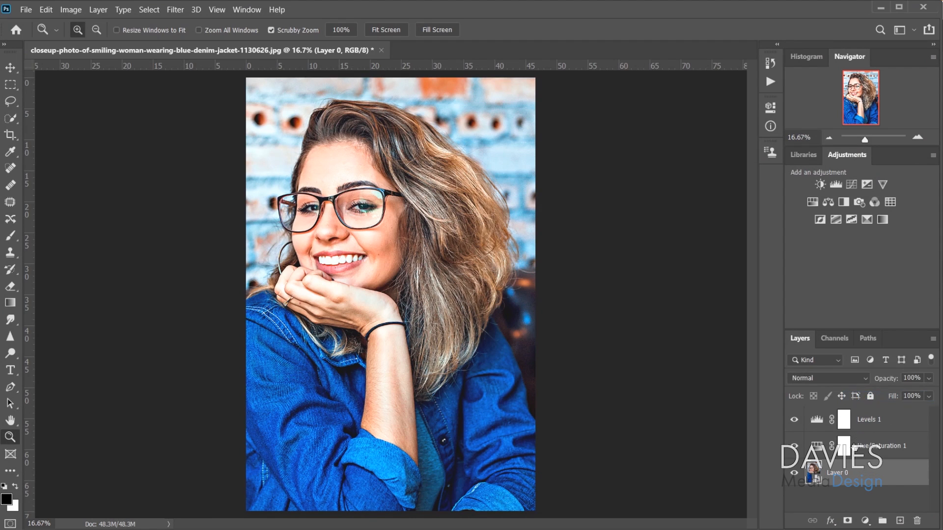
left_click(177, 10)
left_click(194, 81)
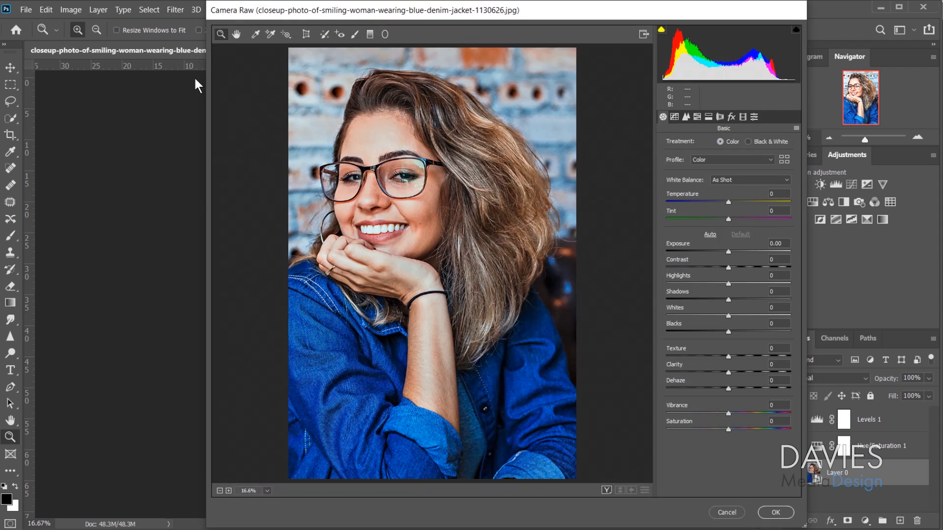
left_click(737, 119)
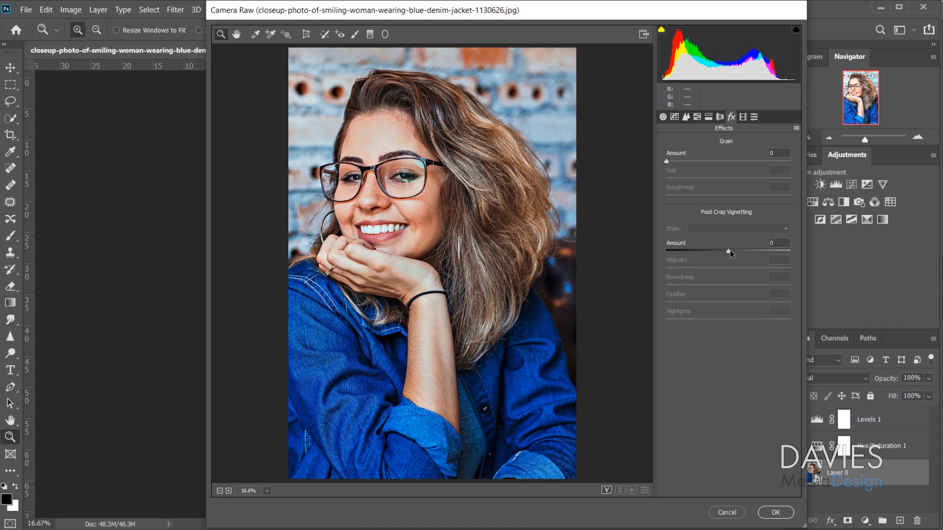
- Set the post-crop vignette to amount -17, midpoint 59, roundness 0, and feather 32, trying a hard edge with feather 1
mouse_move(728, 250)
left_mouse_down()
mouse_move(711, 249)
mouse_move(760, 245)
mouse_move(709, 252)
mouse_move(726, 255)
mouse_move(718, 251)
left_mouse_up()
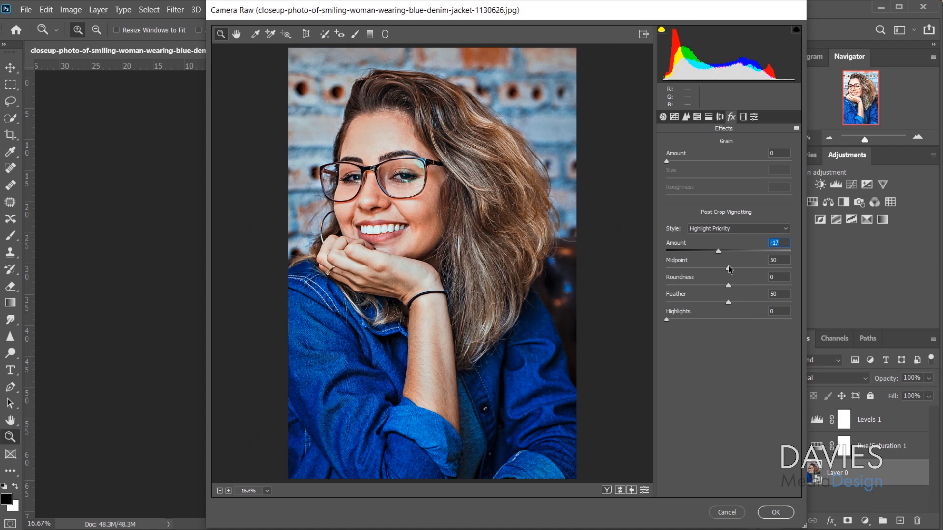
left_click_drag(729, 265, 724, 291)
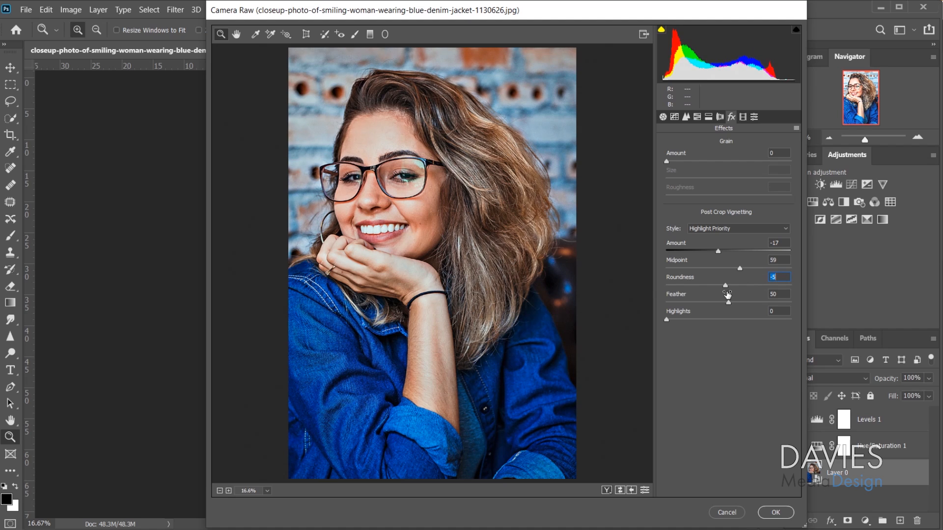
left_click_drag(727, 293, 668, 318)
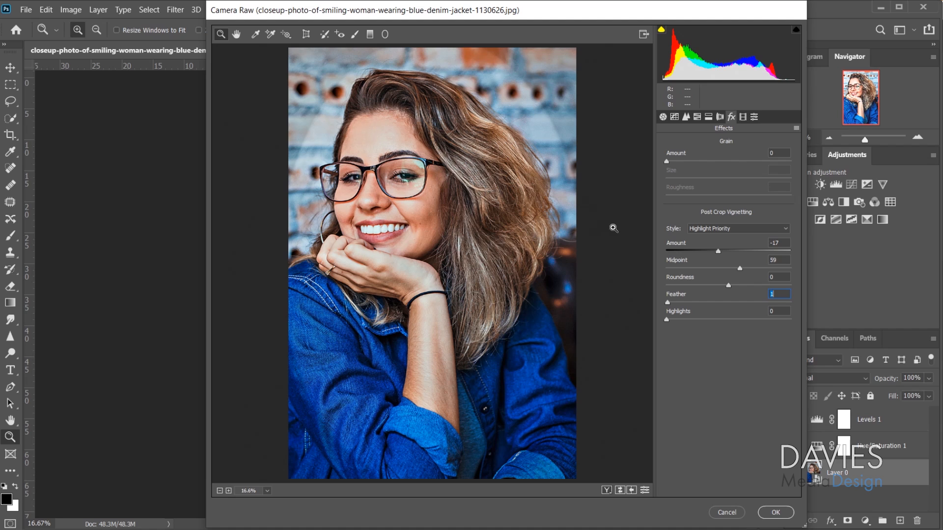
left_click(671, 303)
left_click_drag(671, 302, 708, 305)
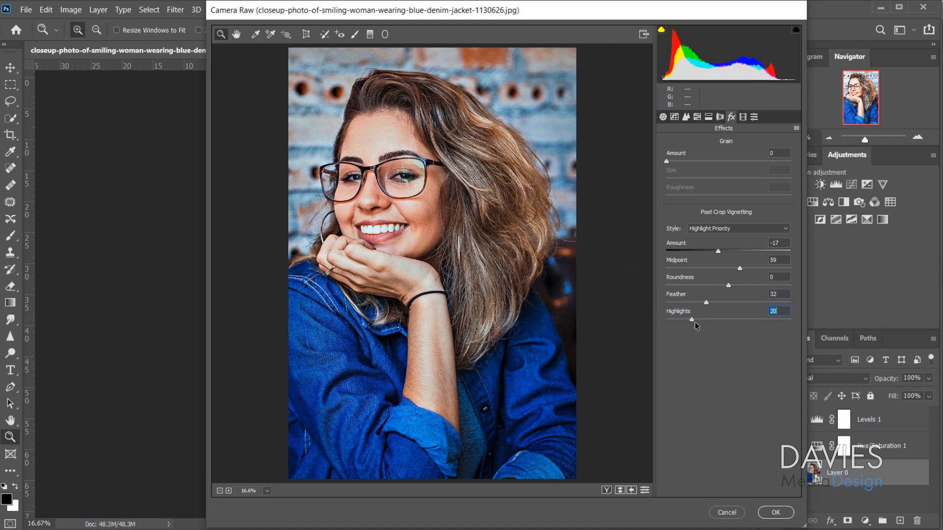
- Adjust the vignette's highlights, apply the Camera Raw Filter, and compare the portrait with the smart filter off and on
left_click_drag(695, 322, 671, 320)
left_click_drag(688, 325, 691, 324)
left_click(775, 512)
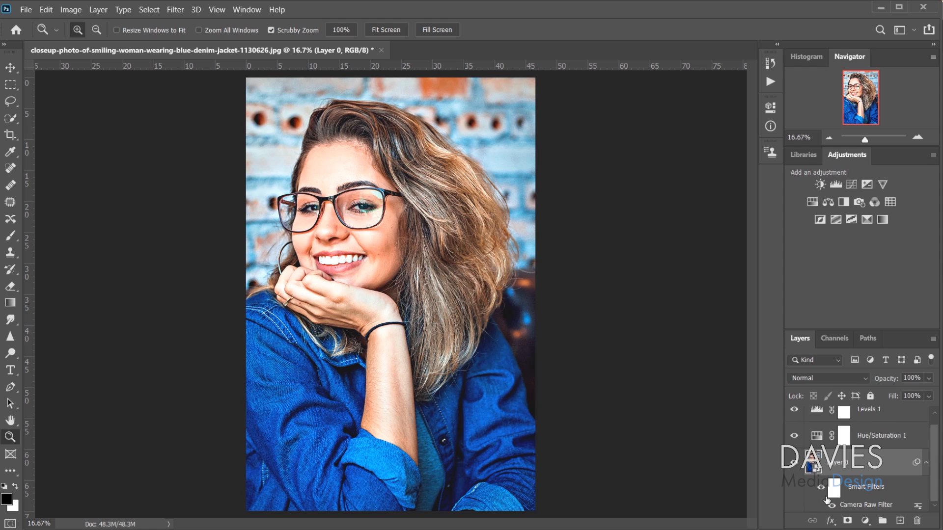
left_click(821, 488)
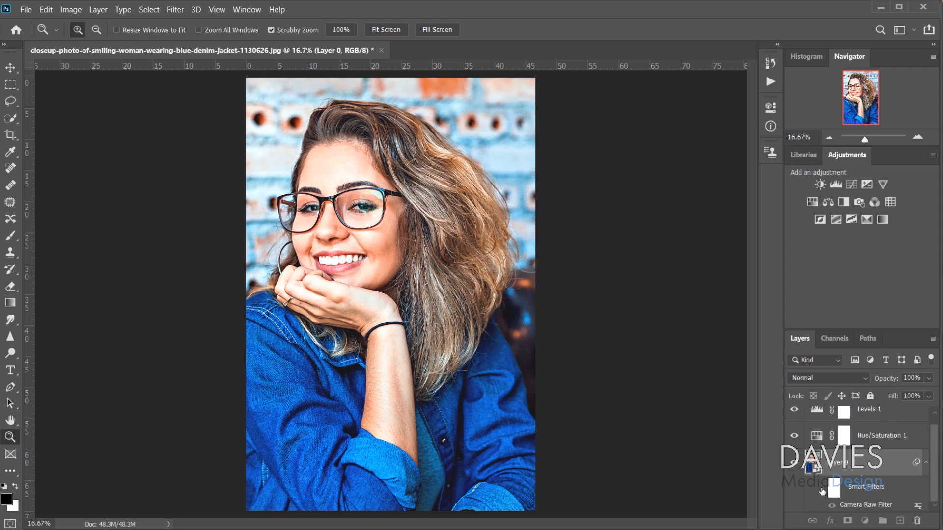
left_click(822, 490)
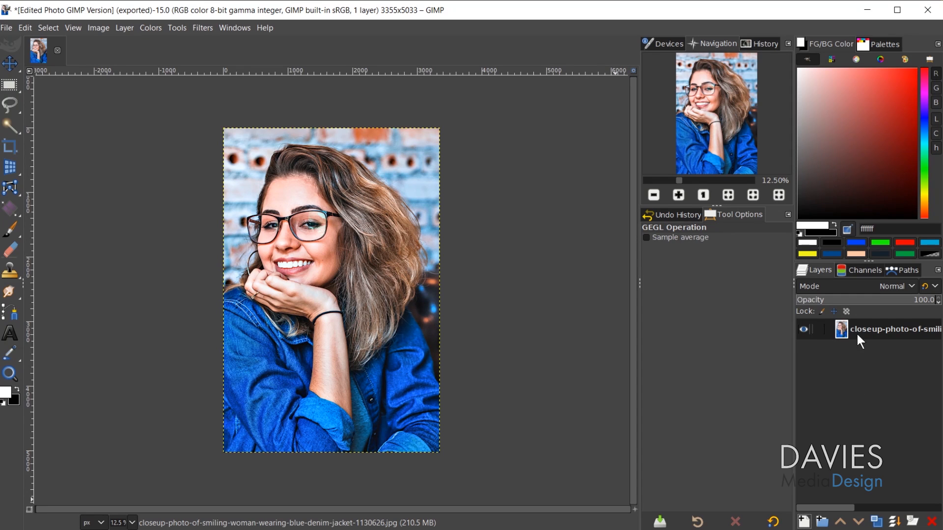
- Switch to GIMP and create a 3355 by 5033 px layer named Vignette, filled with transparency, above the portrait
left_click(805, 521)
left_click_drag(697, 237, 682, 167)
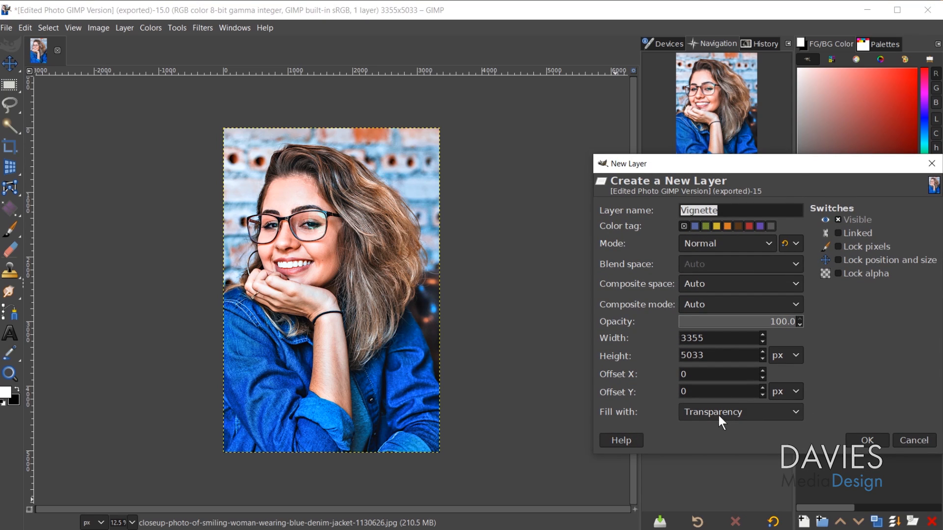
left_click(872, 435)
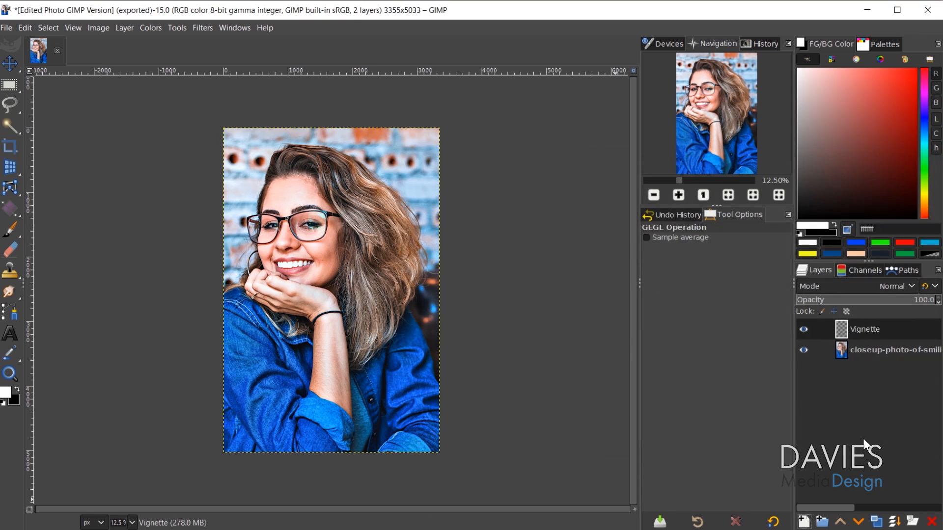
- Apply a black circular Vignette filter to the Vignette layer with radius 2.215, softness 0.895, and gamma 3.256
left_click(201, 27)
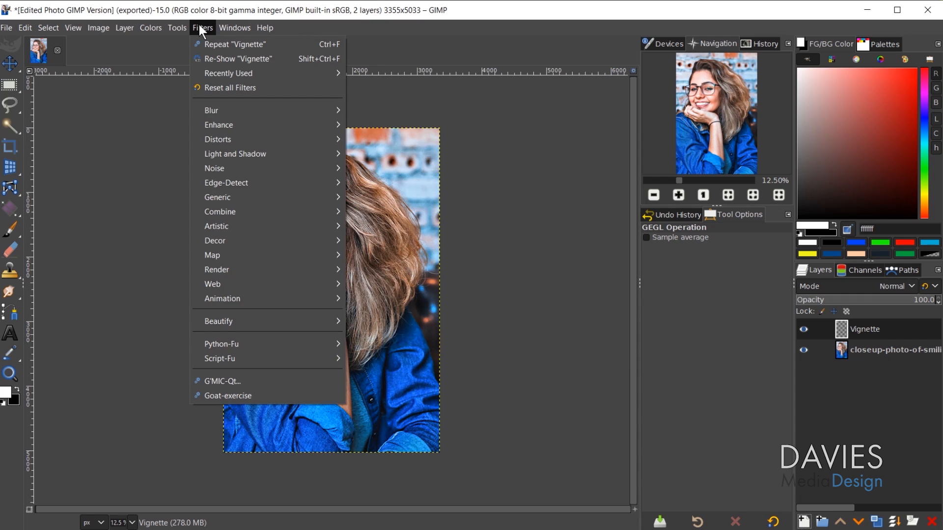
mouse_move(243, 157)
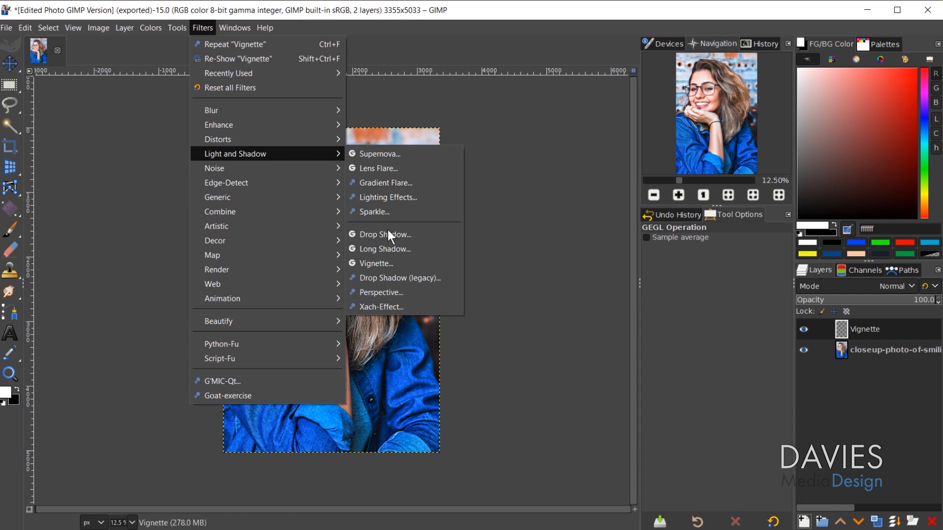
left_click(383, 264)
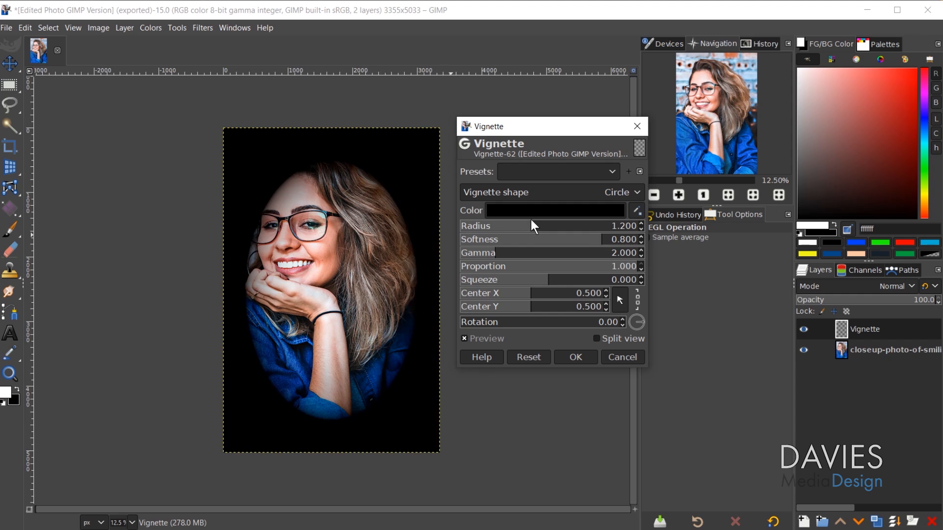
left_click_drag(532, 226, 570, 227)
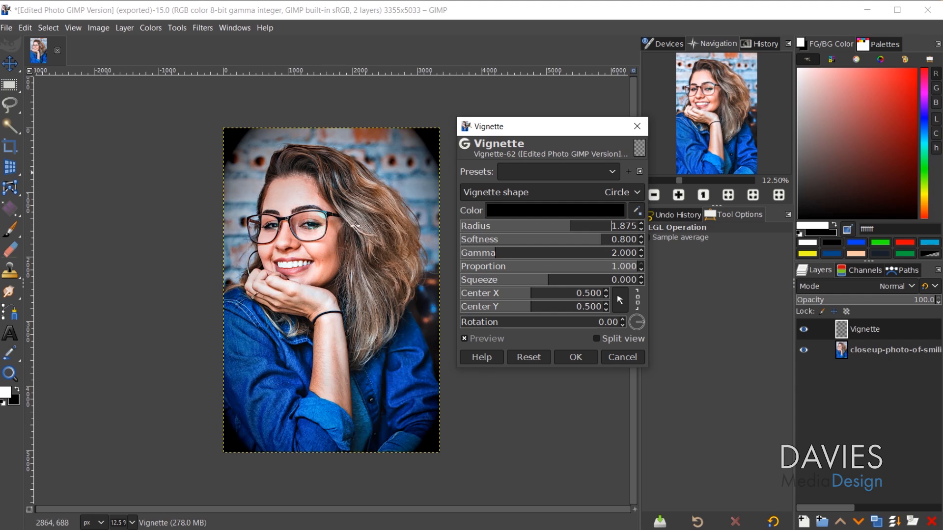
left_click_drag(572, 226, 592, 225)
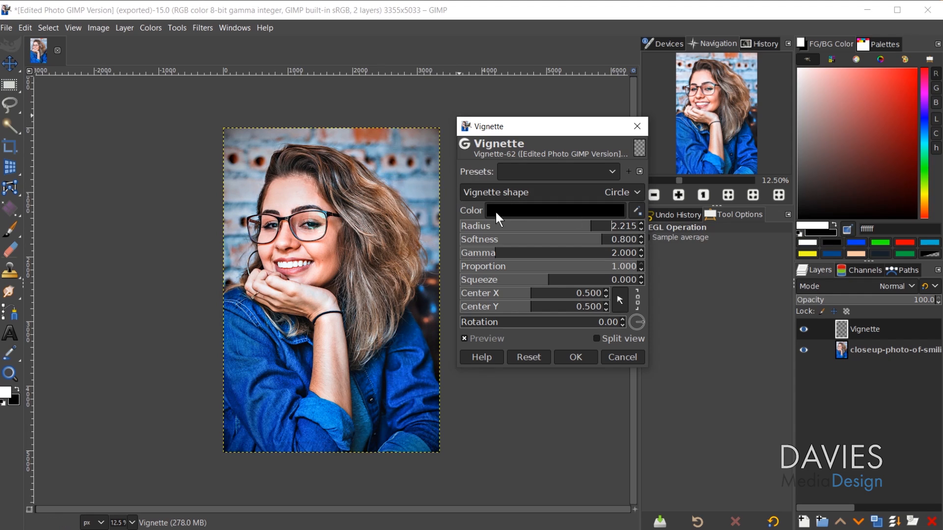
left_click_drag(592, 240, 620, 240)
left_click(501, 253)
left_click_drag(502, 255, 521, 252)
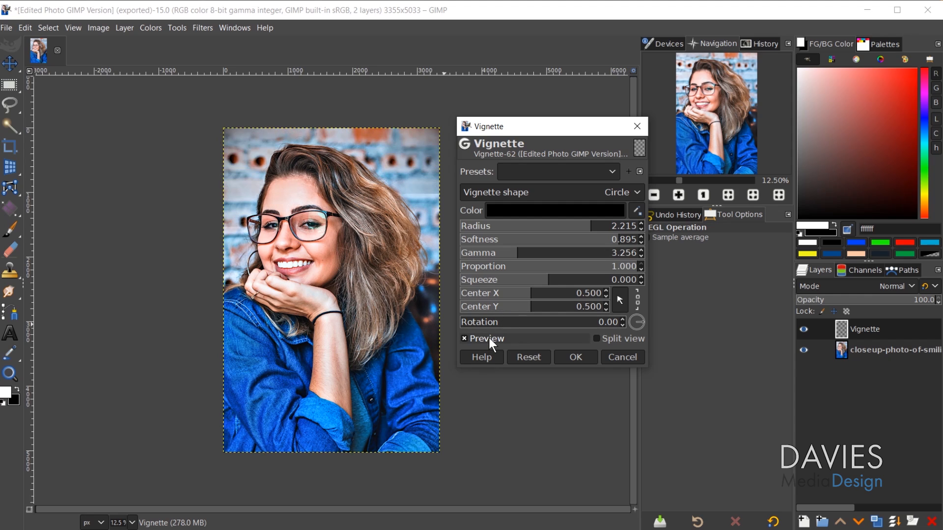
left_click(581, 358)
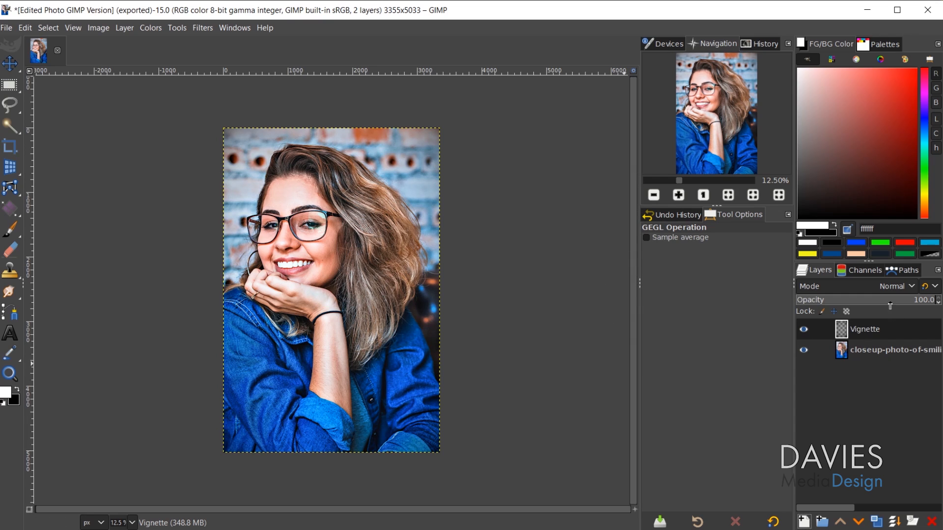
- Try a lower opacity on the Vignette layer and return it to 100
left_click(850, 298)
left_click_drag(914, 300, 939, 300)
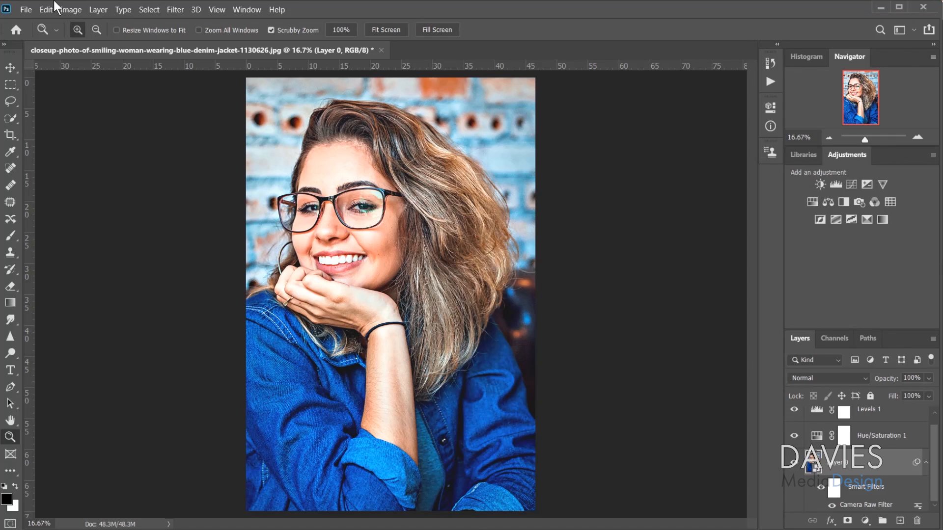
- Switch to Photoshop and export the portrait as a full-size JPG at 100% quality, named Tutorial Photo Edit Photoshop Version
left_click(26, 10)
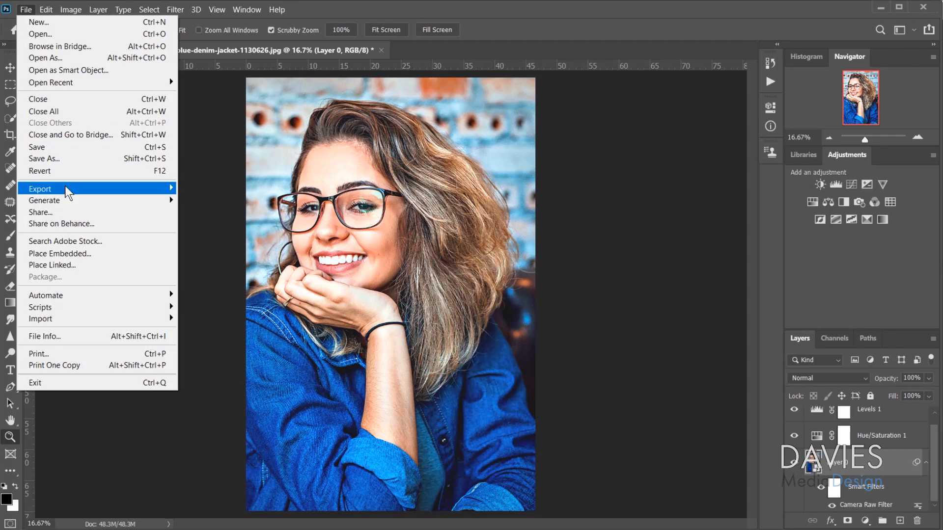
mouse_move(128, 190)
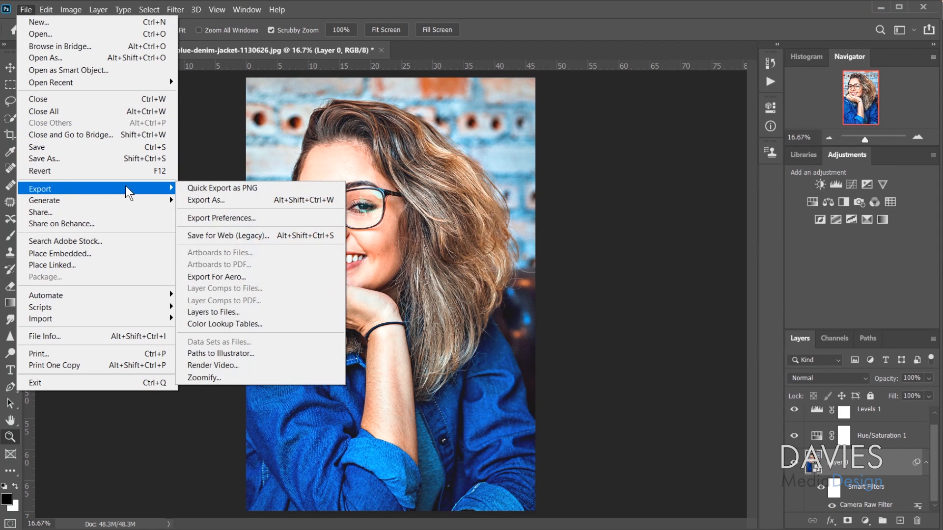
left_click(214, 202)
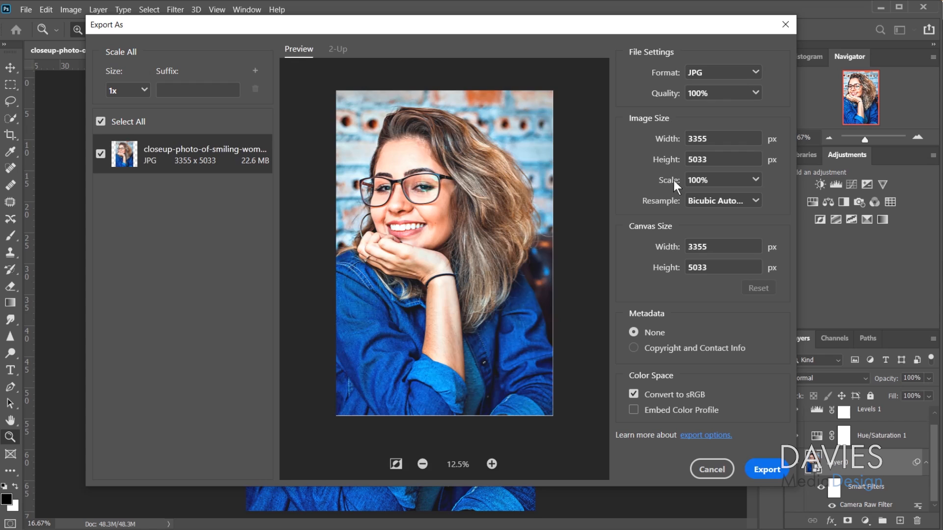
left_click(774, 471)
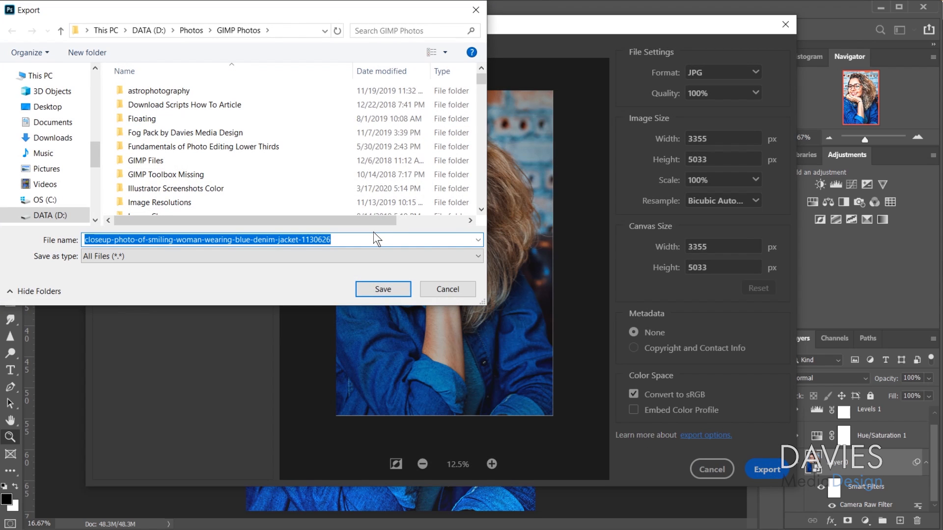
type("Tutorial Photo Edit Photoshop Version")
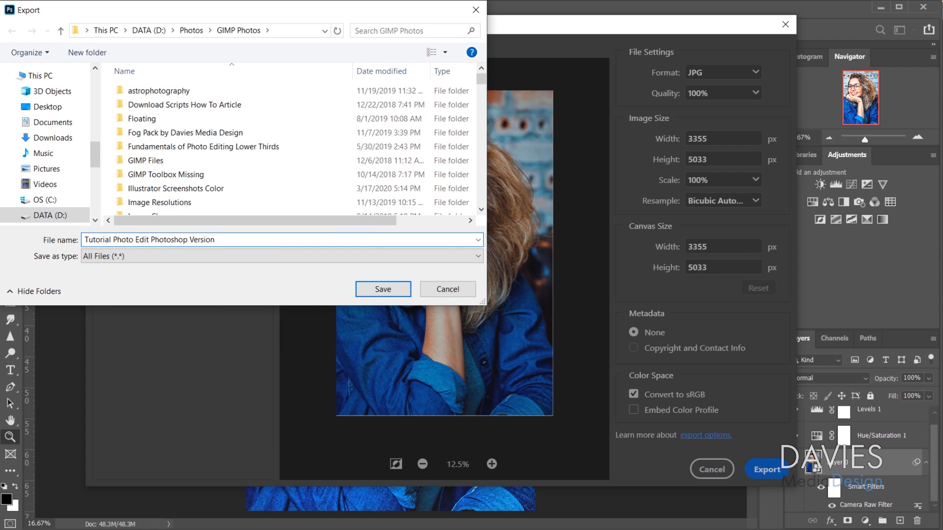
key("Return")
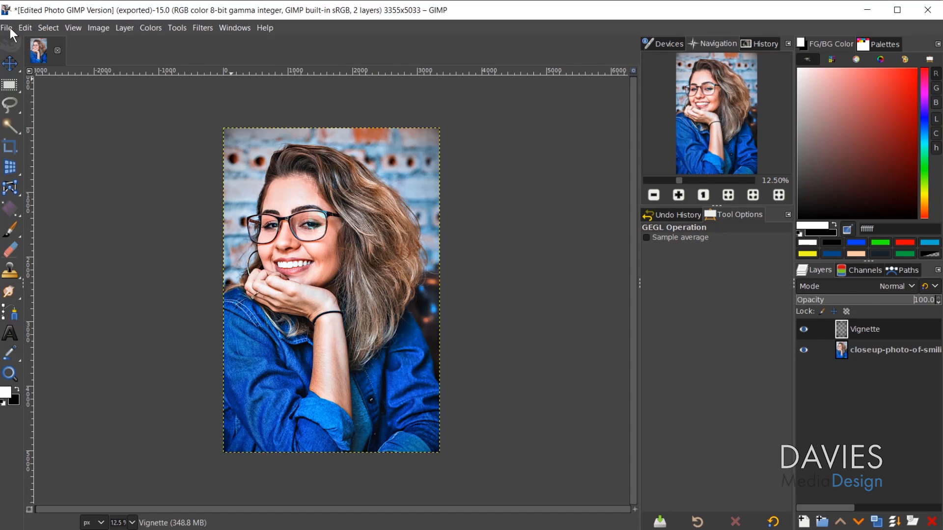
- Switch to GIMP and export the portrait as Tutorial Photo Edit GIMP Version.jpg in the GIMP Photos folder at quality 100
left_click(6, 28)
left_click(31, 237)
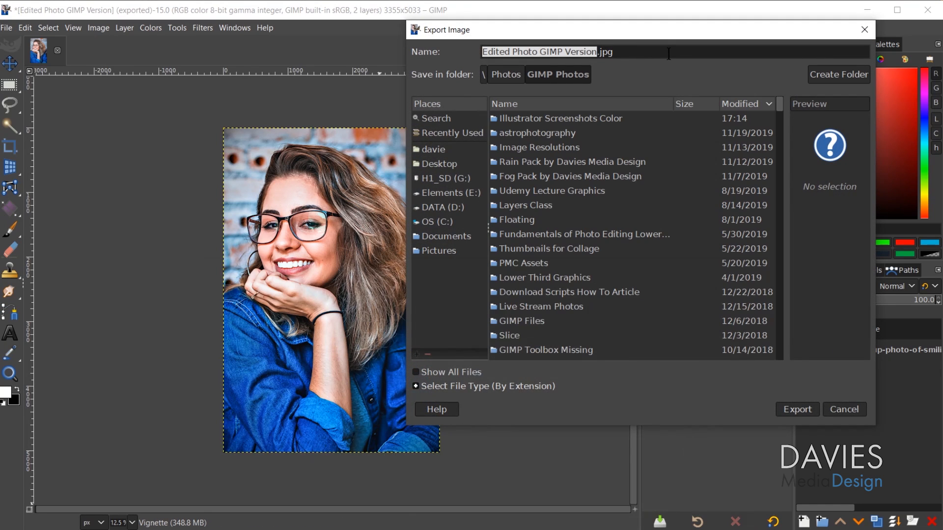
type("Tutorial Photo ")
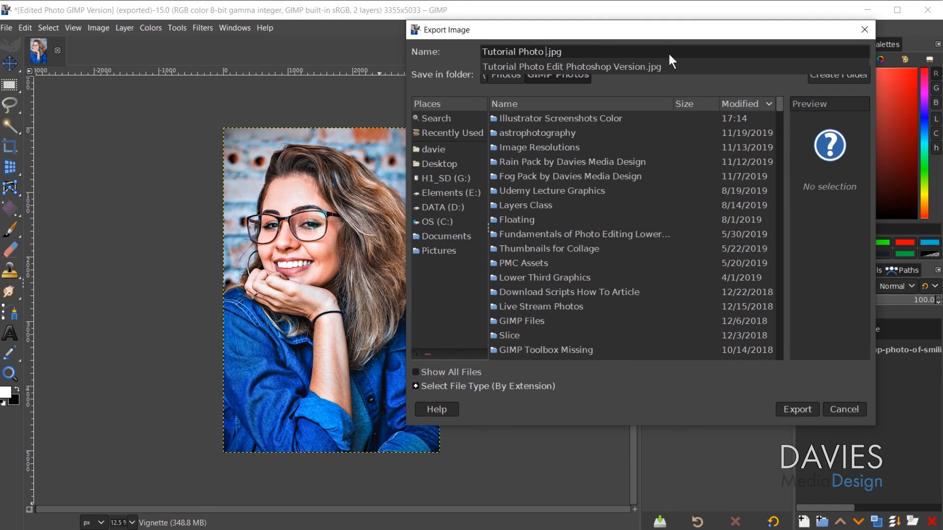
type("Edit GIMP Vers")
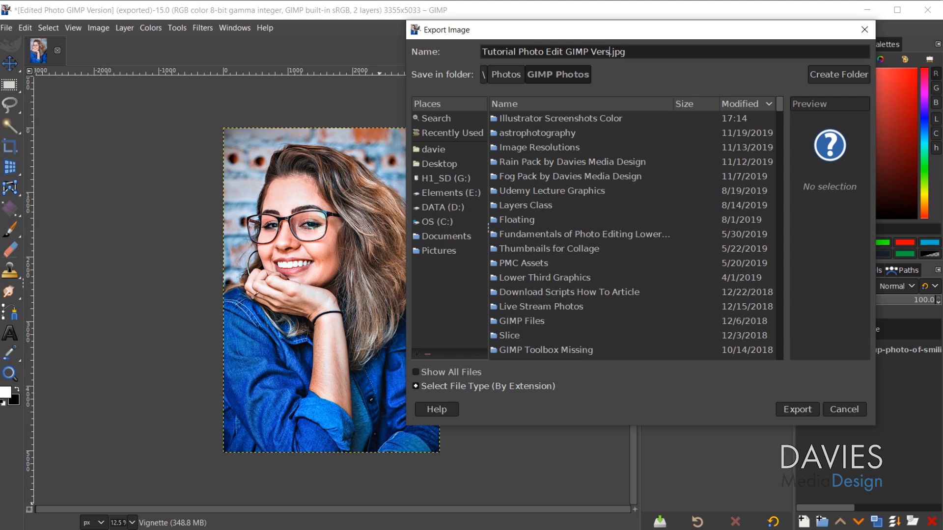
type("ion")
key("Return")
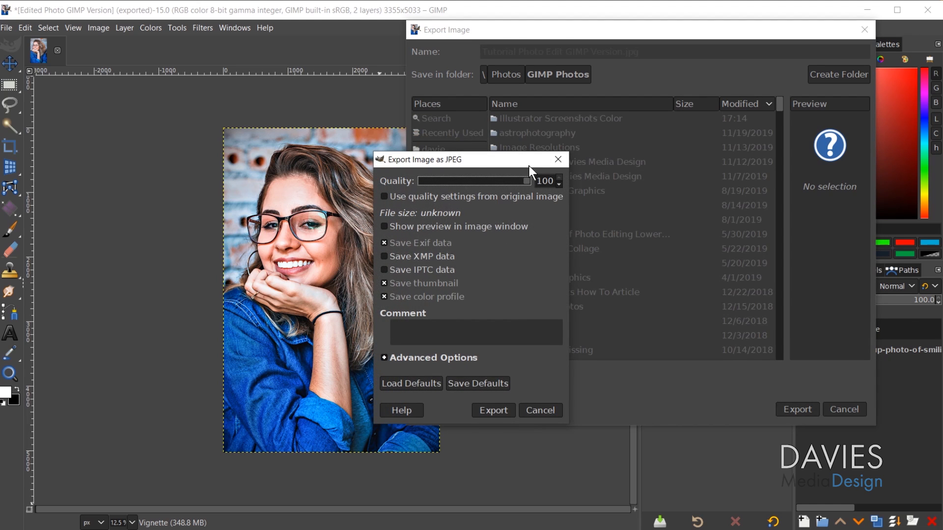
left_click(501, 409)
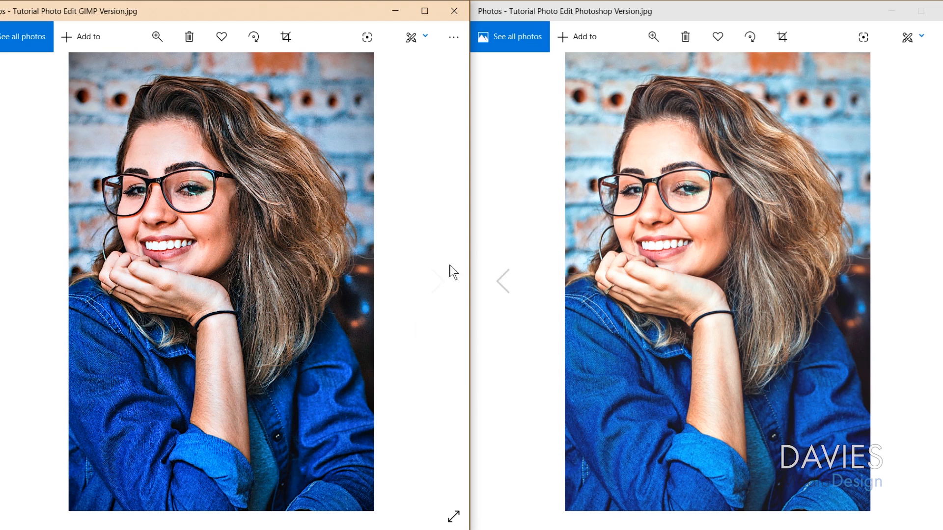
- Switch to the Photos viewer and examine the eye behind the glasses up close in the GIMP version
left_click(157, 37)
left_click_drag(99, 70, 131, 71)
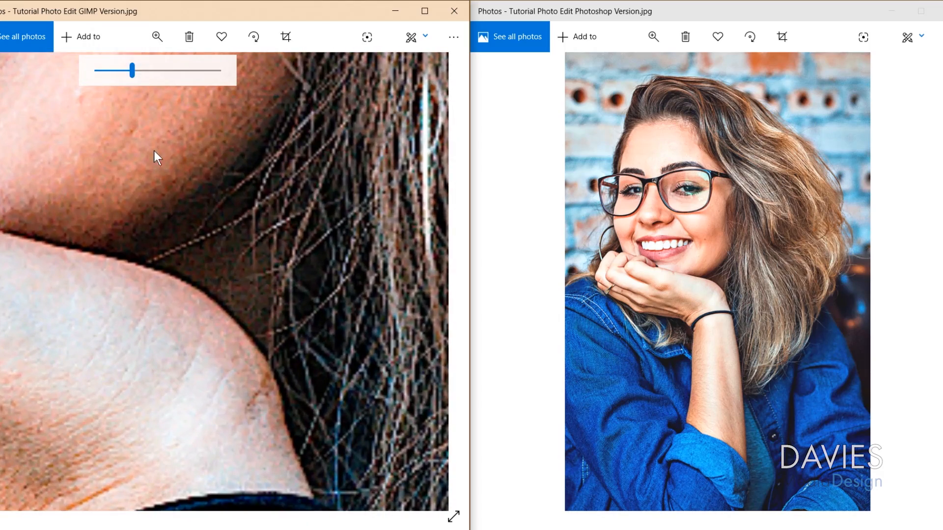
left_click_drag(155, 152, 186, 344)
left_click_drag(220, 61, 281, 158)
- Examine the same eye up close in the Photoshop version to compare sharpening and detail with the GIMP version
left_click(654, 37)
left_click_drag(592, 71, 638, 72)
left_click_drag(611, 142, 653, 324)
left_click_drag(616, 86, 719, 209)
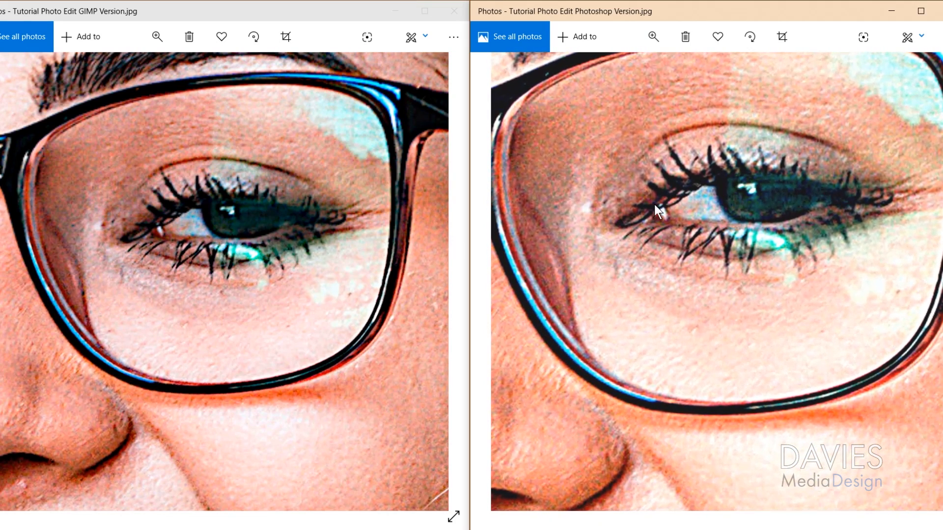